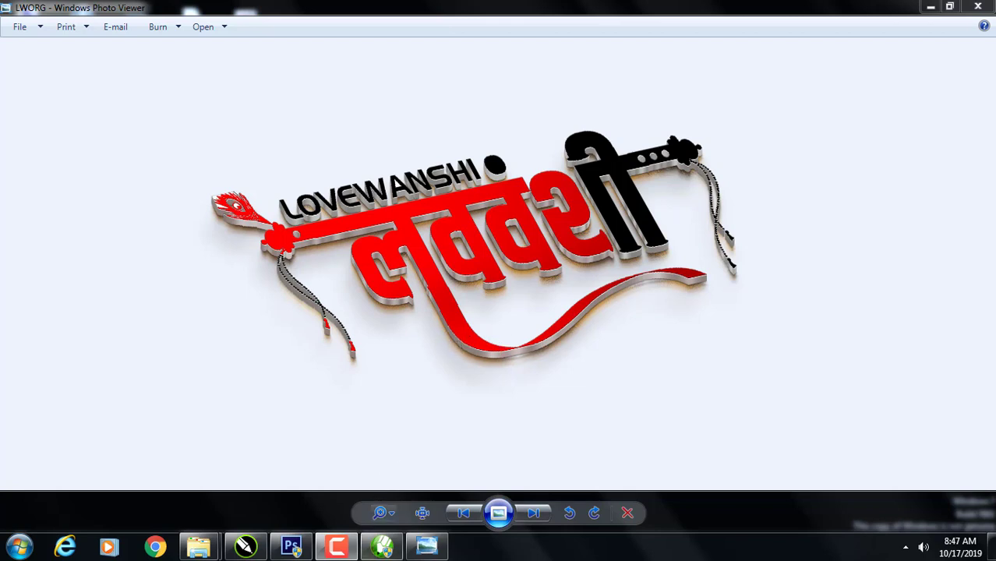
# Leave the LOVEWANSHI logo sample in Photo Viewer and bring the blank CorelDRAW document forward.
pyautogui.click(379, 549)
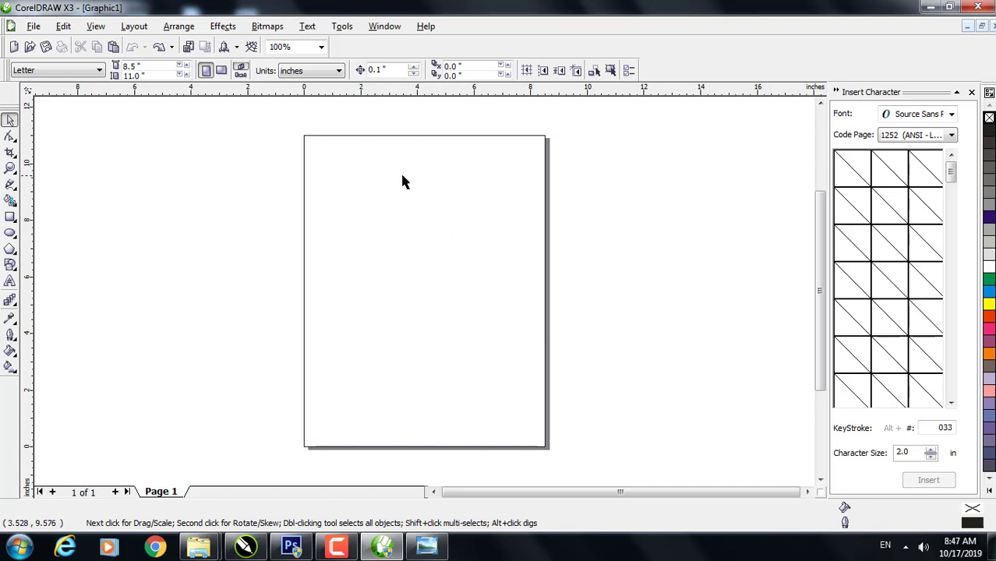
# Type the word tanveer near the top of the page and enlarge it to about 93 pt.
pyautogui.click(9, 282)
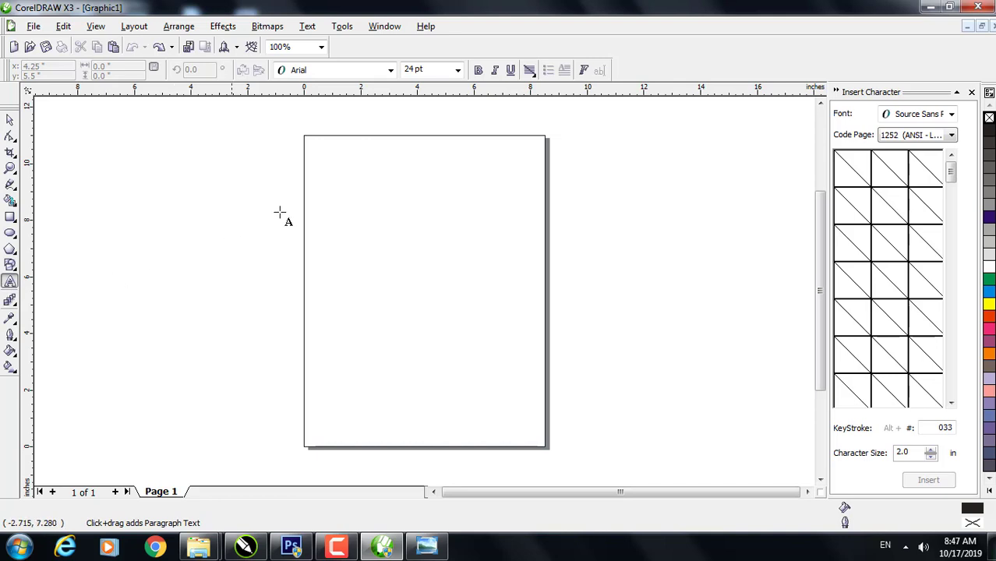
pyautogui.click(365, 232)
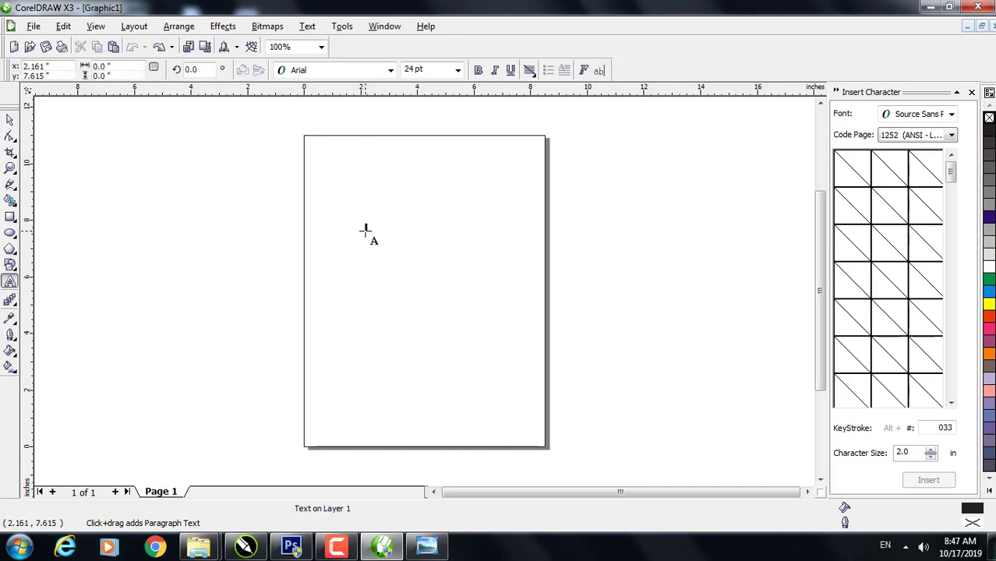
pyautogui.write('tanveer')
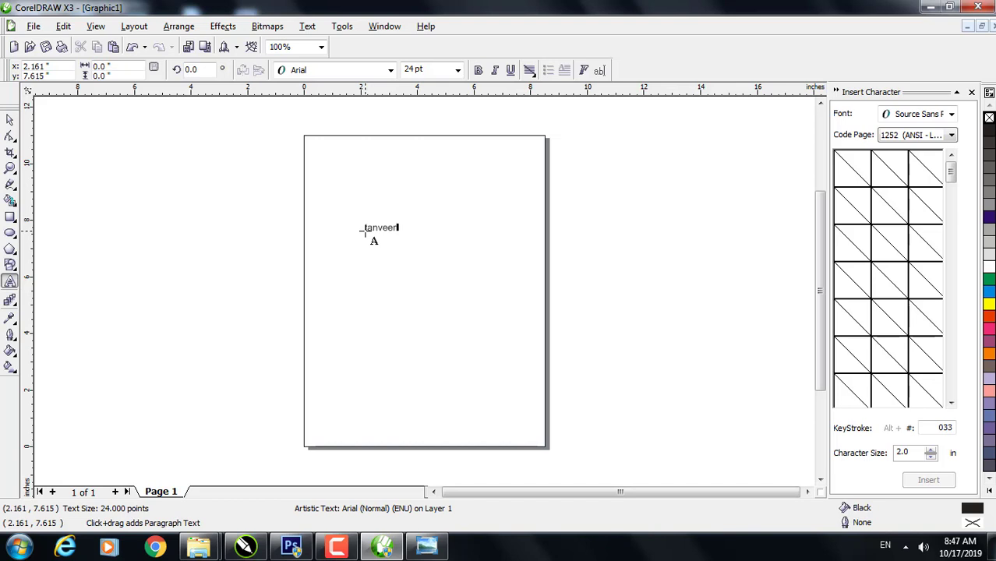
pyautogui.press('Escape')
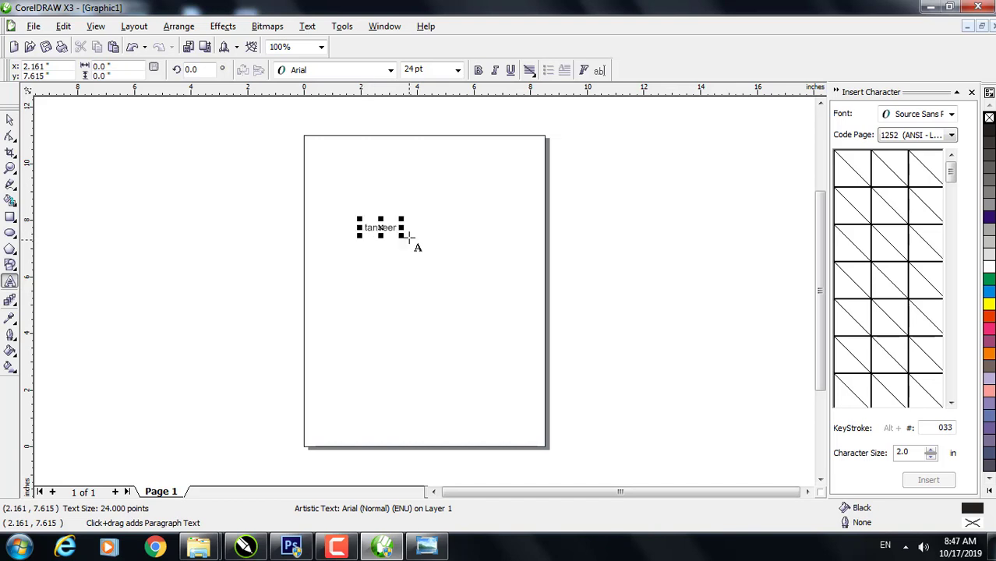
pyautogui.moveTo(401, 232); pyautogui.dragTo(491, 257)
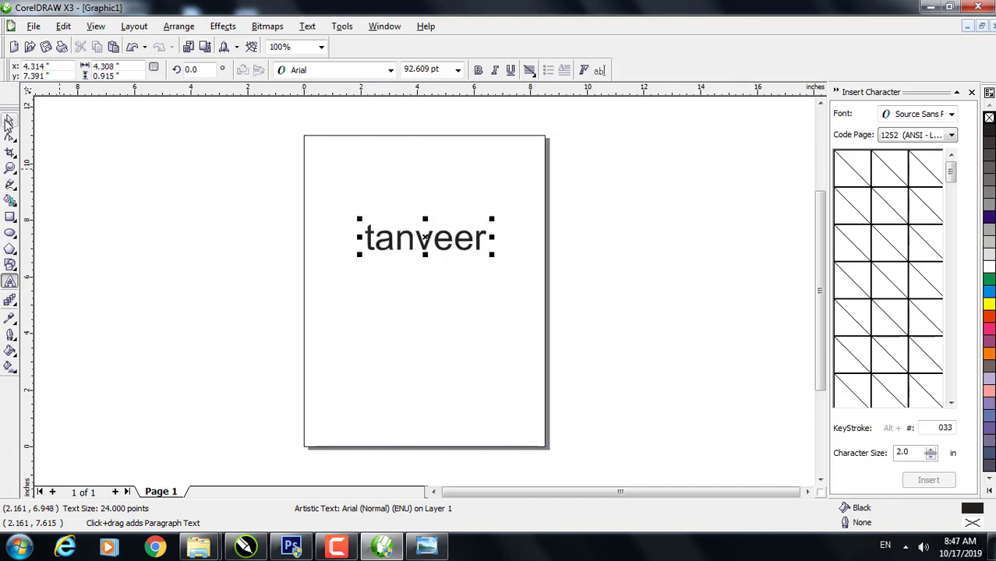
# Set tanveer in the Khand font and enlarge it to about 155 pt.
pyautogui.click(391, 71)
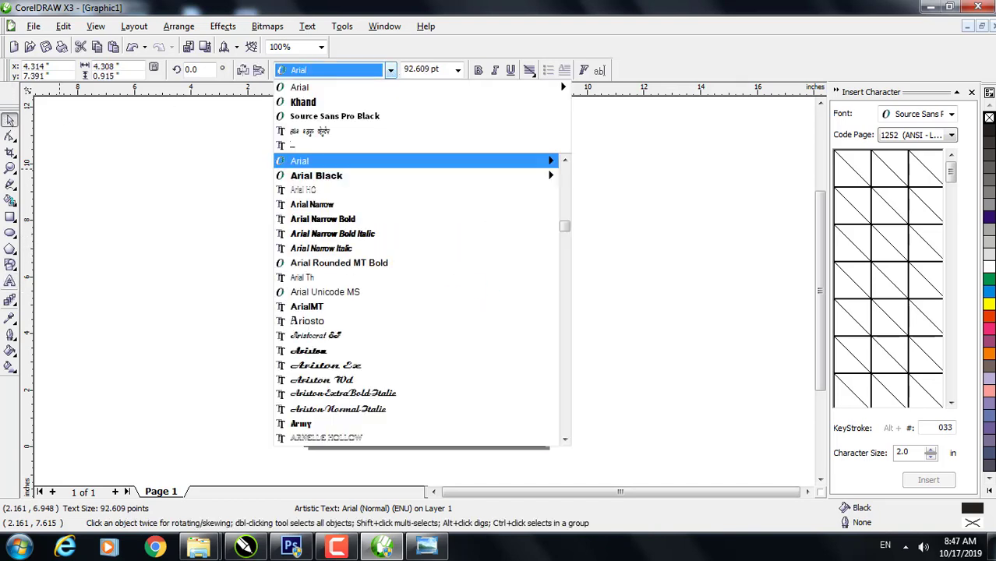
pyautogui.click(374, 108)
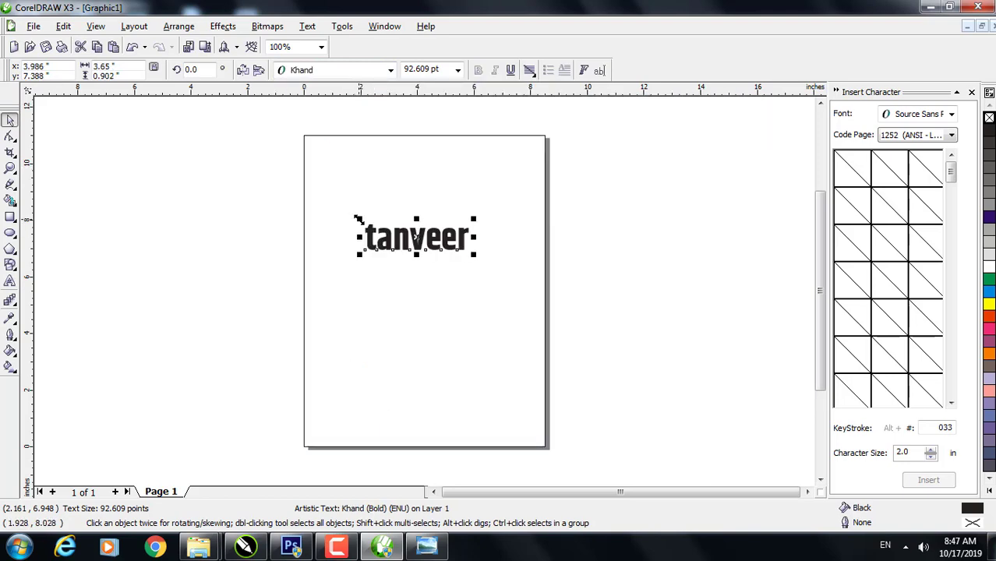
pyautogui.moveTo(354, 219); pyautogui.dragTo(323, 193)
pyautogui.moveTo(490, 262); pyautogui.dragTo(511, 264)
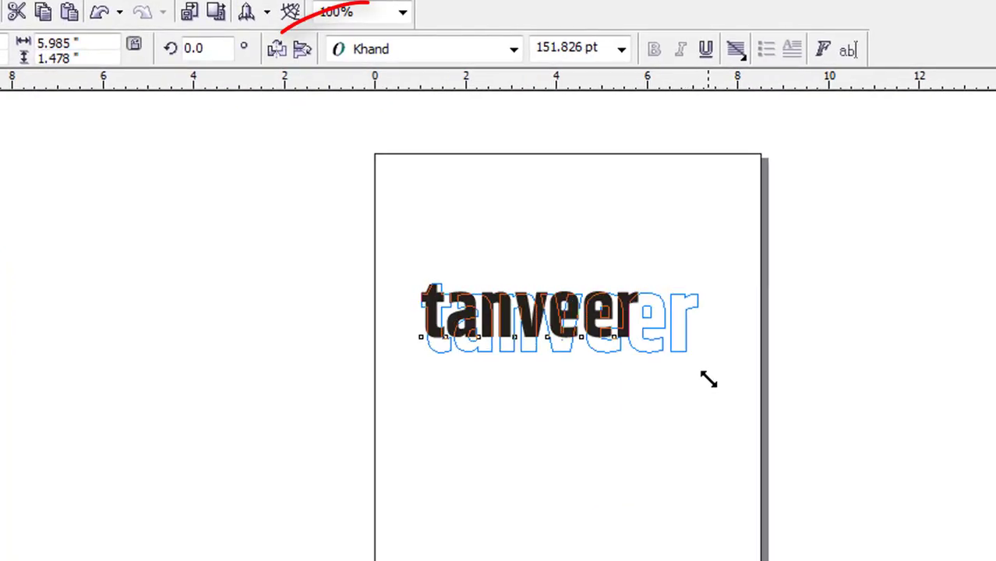
pyautogui.click(567, 427)
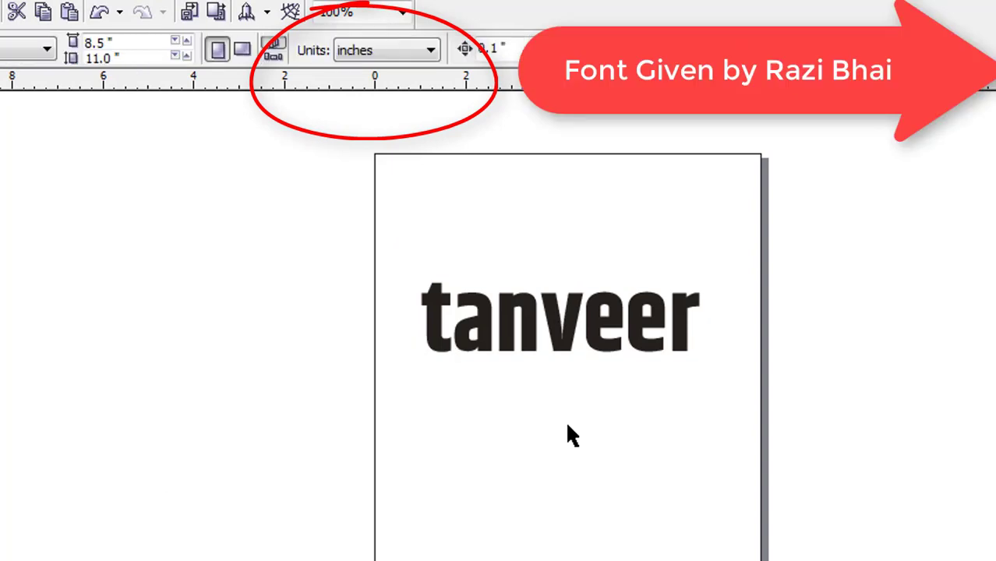
pyautogui.click(511, 323)
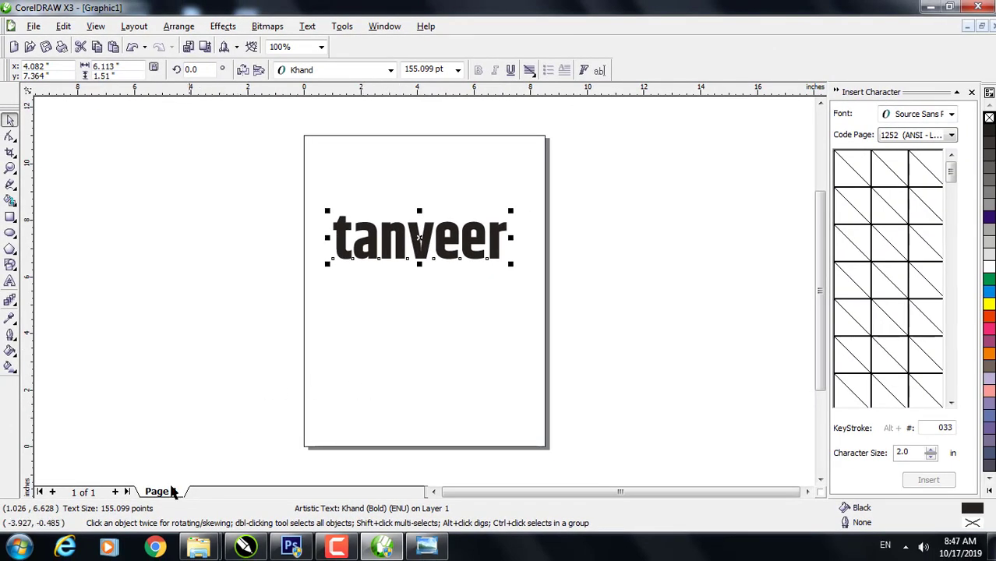
pyautogui.click(155, 550)
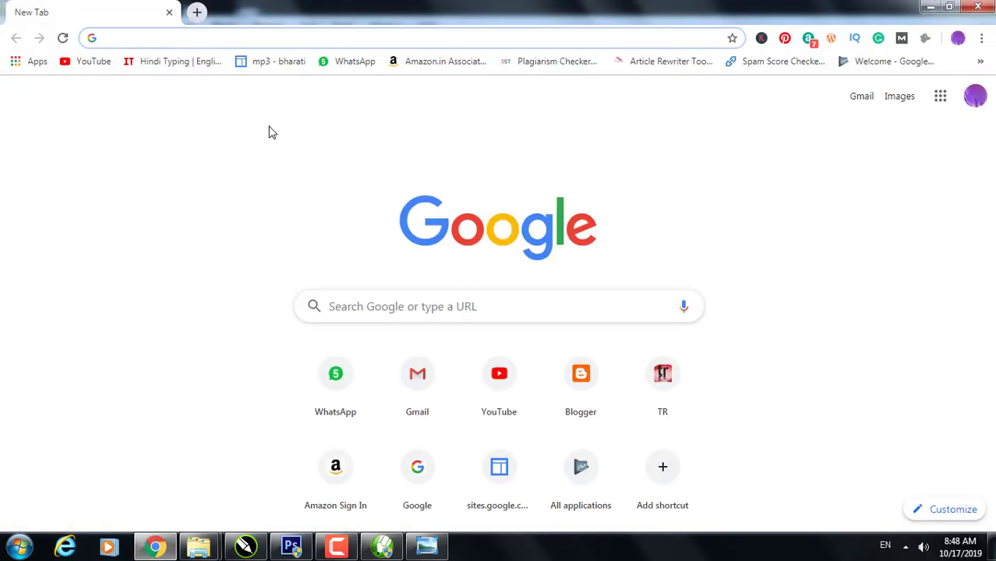
# Search 'english to hindi', translate tanveer to तनवीर, copy it, and return to CorelDRAW.
pyautogui.write('englis')
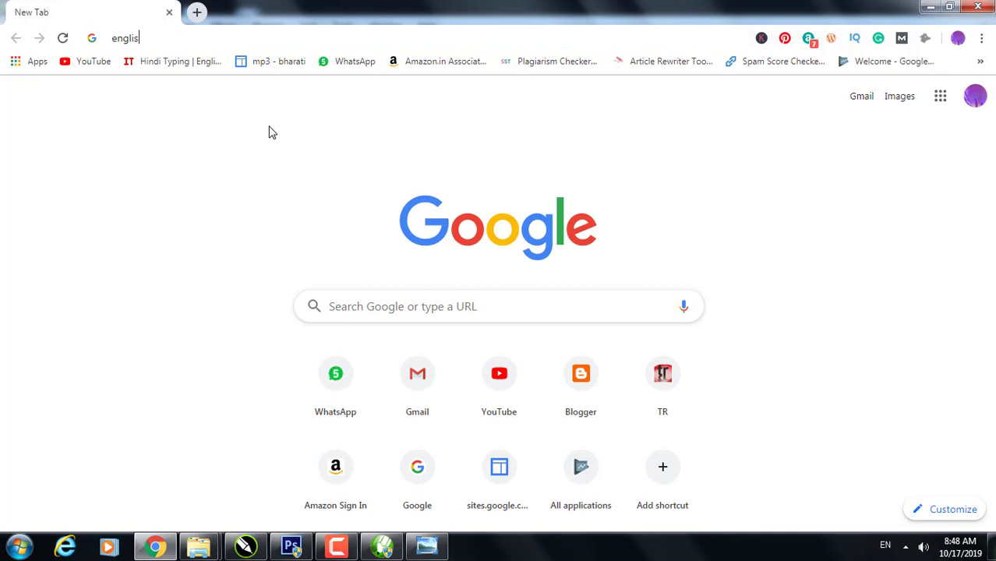
pyautogui.write('h to hindi')
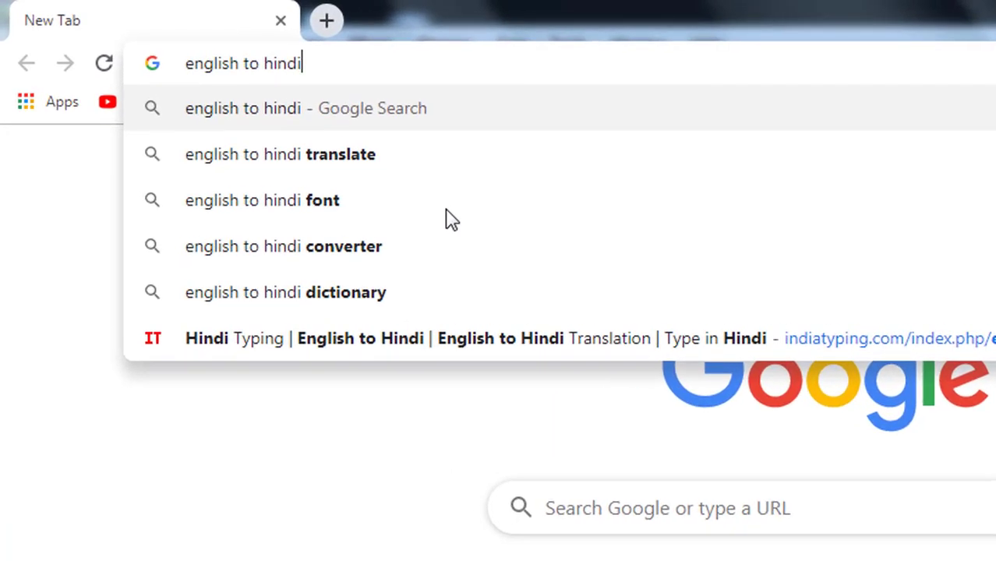
pyautogui.press('Return')
pyautogui.write('t')
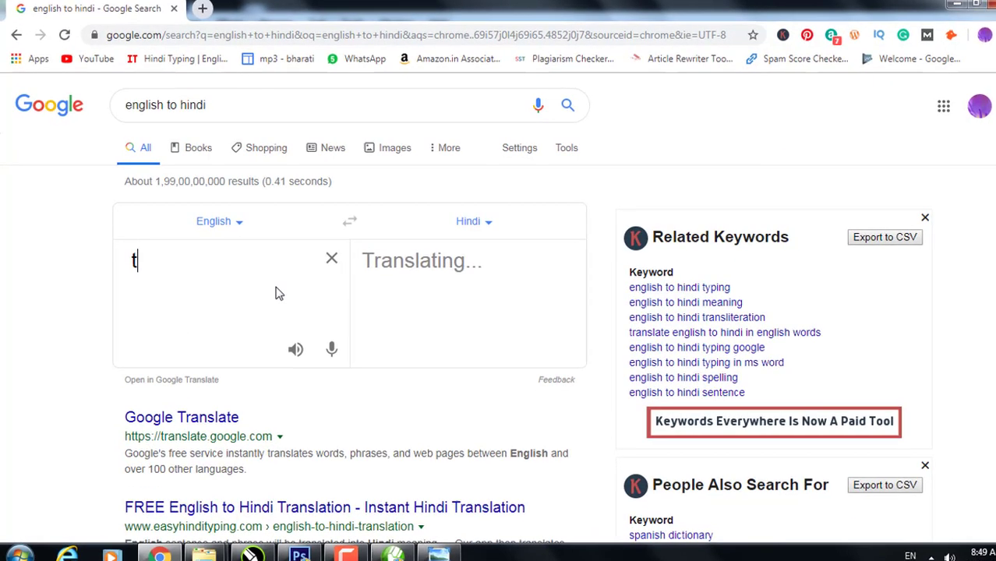
pyautogui.write('anveer')
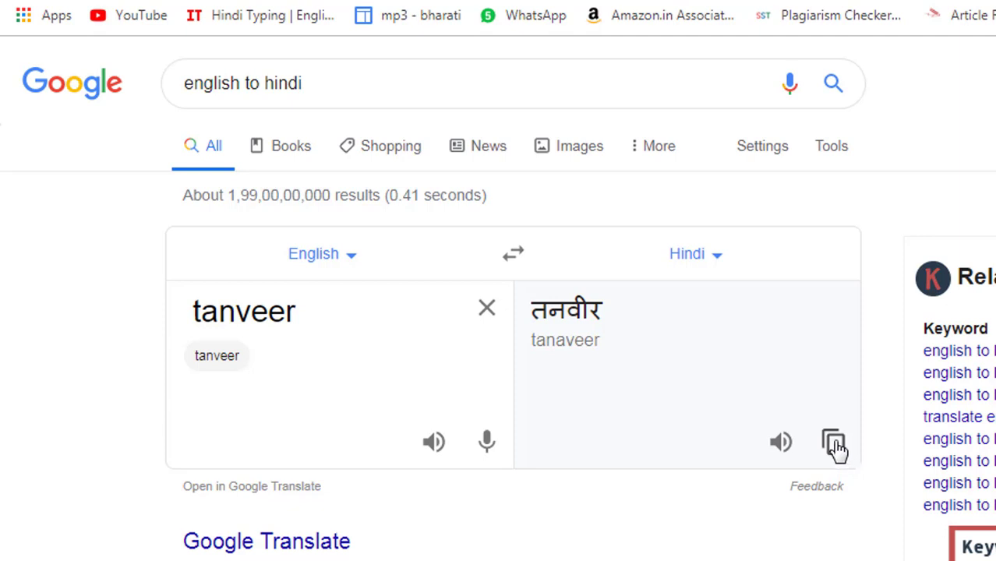
pyautogui.click(834, 444)
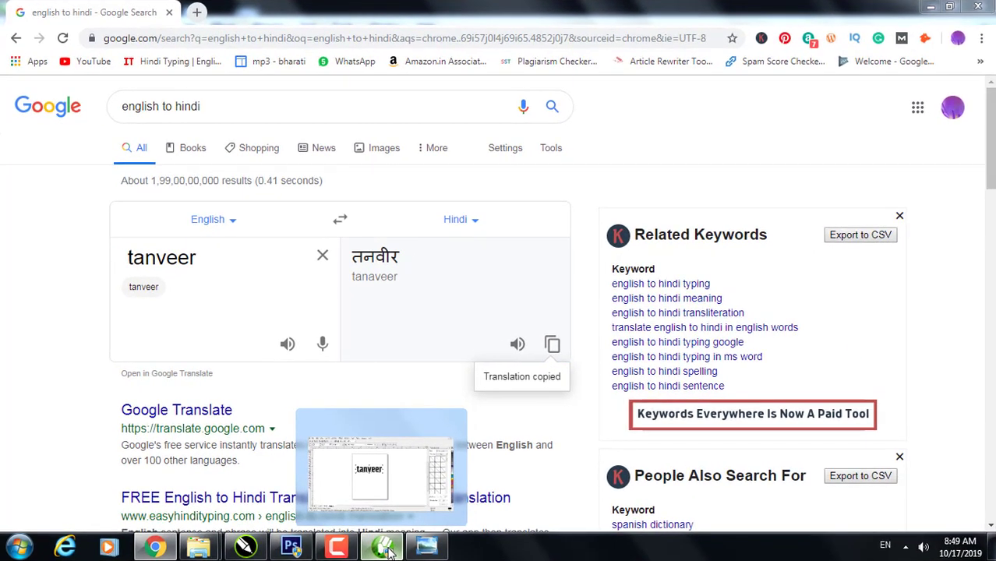
pyautogui.click(381, 546)
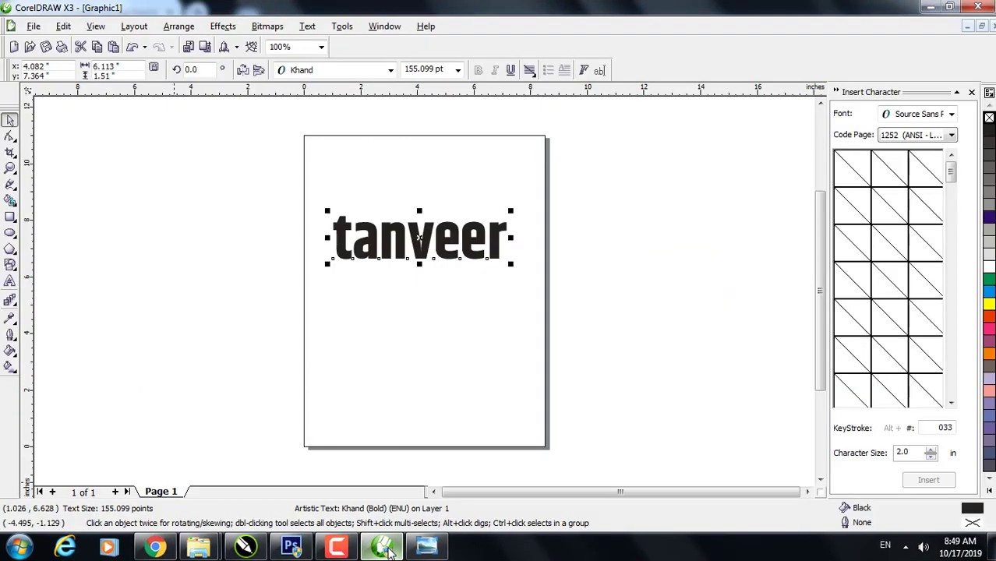
# Paste the Hindi तनवीर below tanveer, set it in Khand at about 170 pt.
pyautogui.click(10, 282)
pyautogui.click(364, 319)
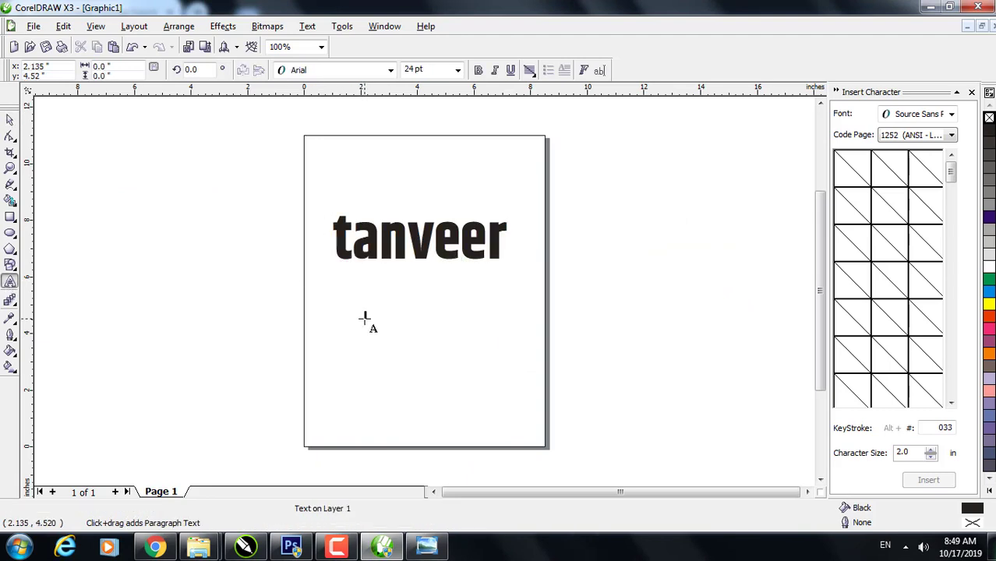
pyautogui.hotkey('ctrl', 'v')
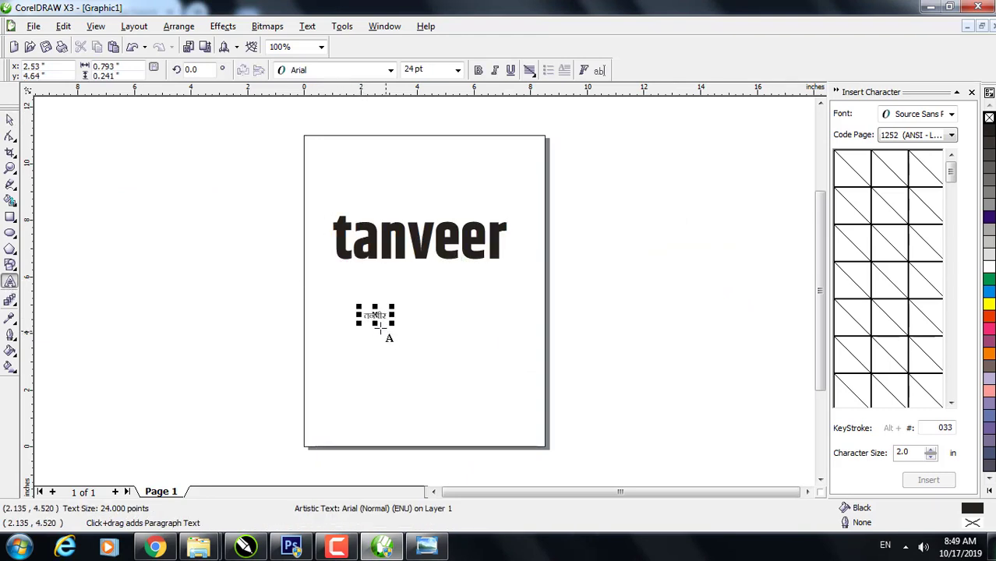
pyautogui.click(10, 120)
pyautogui.click(387, 319)
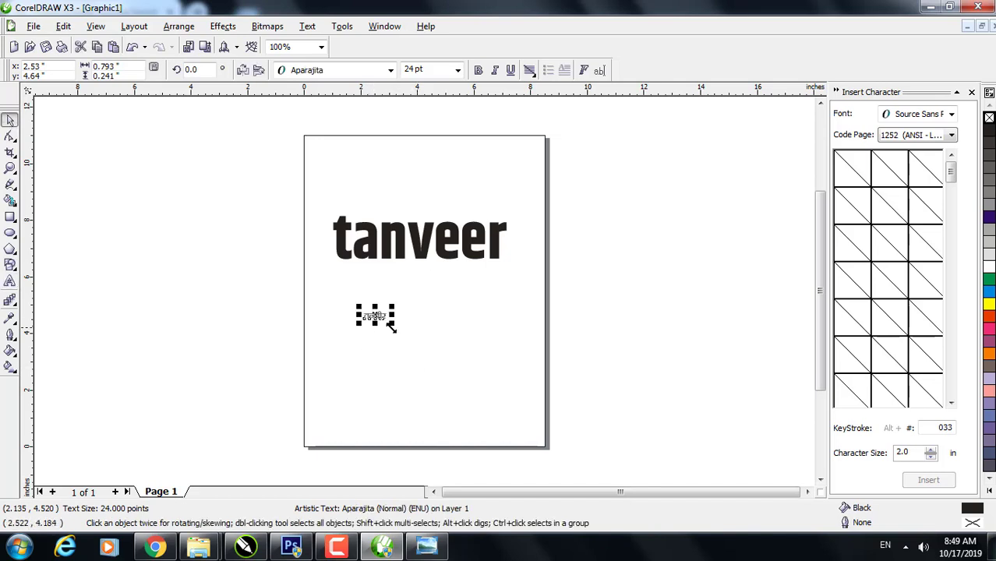
pyautogui.moveTo(395, 327); pyautogui.dragTo(527, 390)
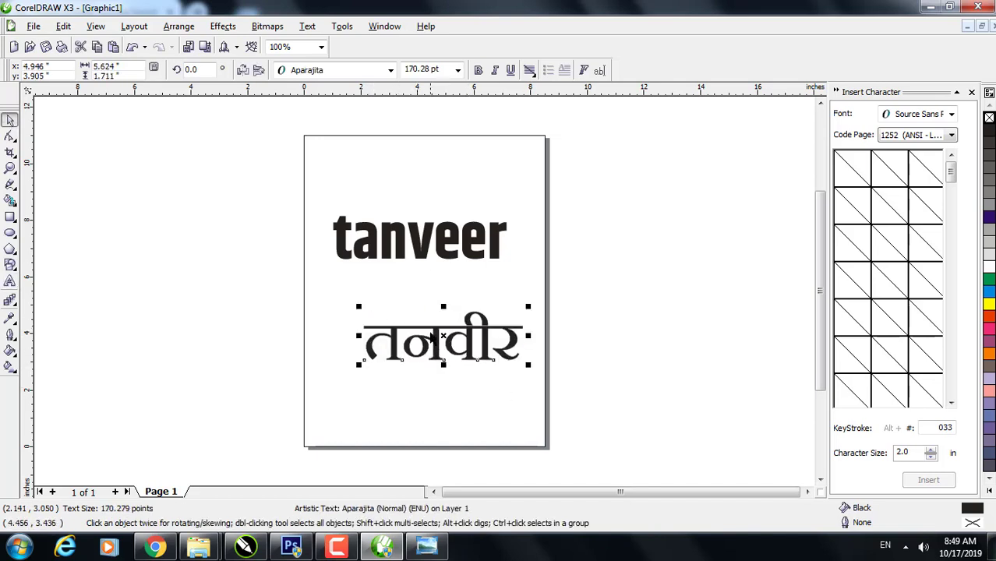
pyautogui.click(349, 72)
pyautogui.click(327, 117)
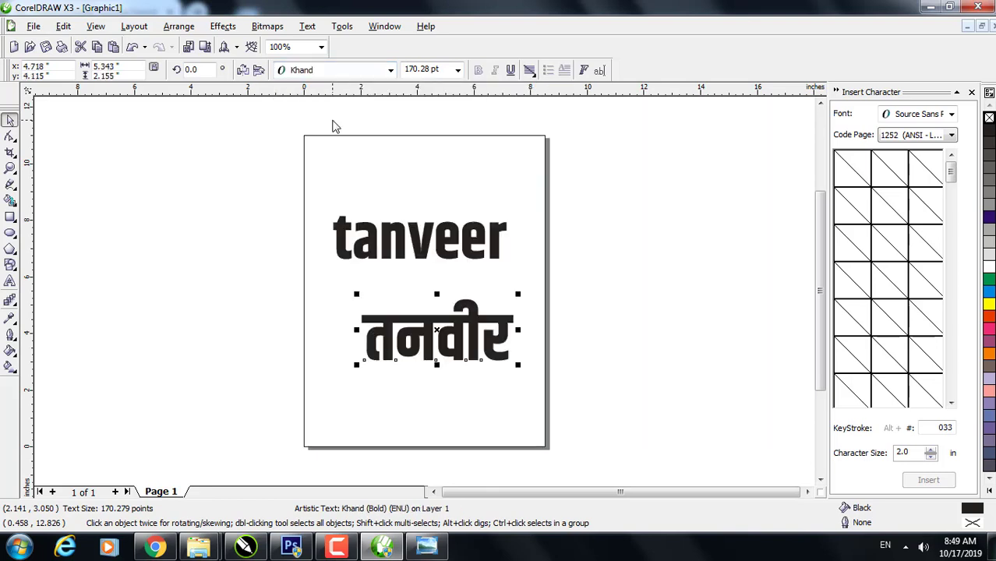
pyautogui.moveTo(429, 331); pyautogui.dragTo(414, 314)
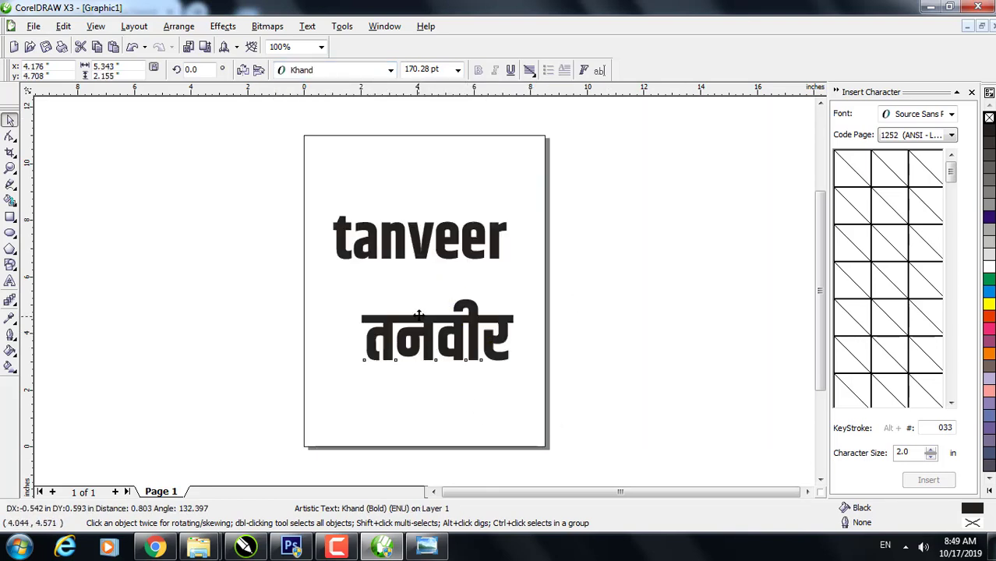
# Delete the English tanveer text and move तनवीर up into its place.
pyautogui.click(441, 250)
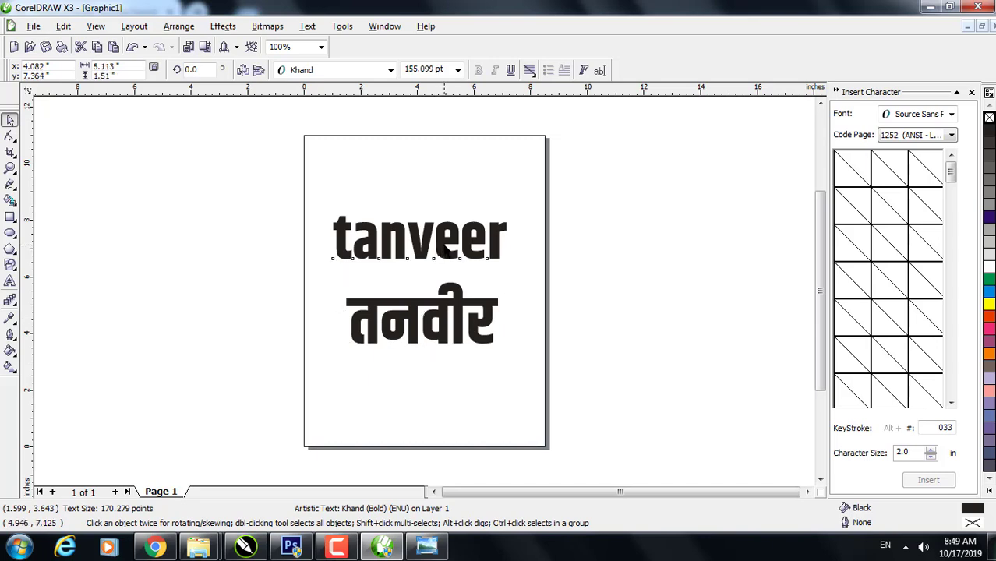
pyautogui.press('Delete')
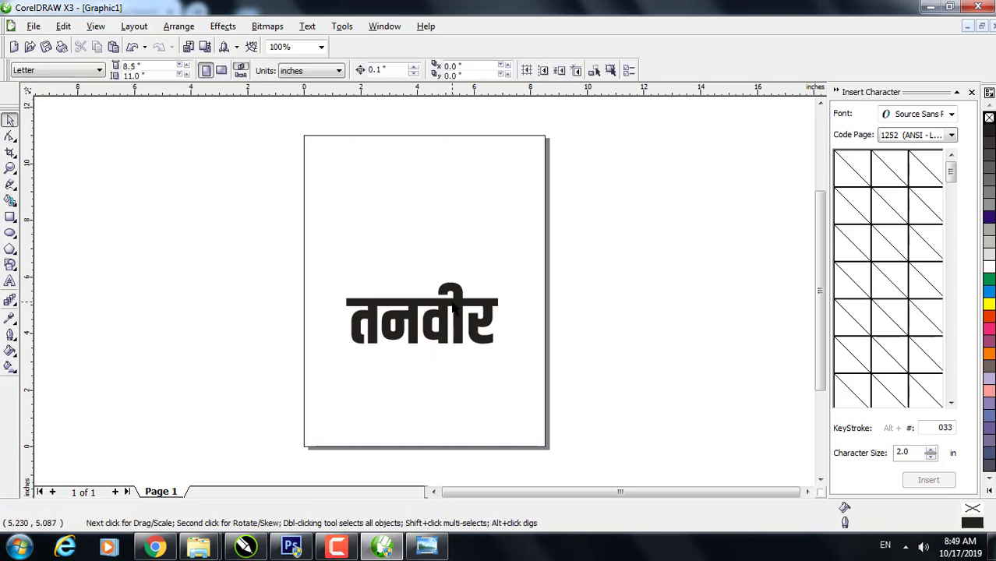
pyautogui.moveTo(452, 308); pyautogui.dragTo(445, 248)
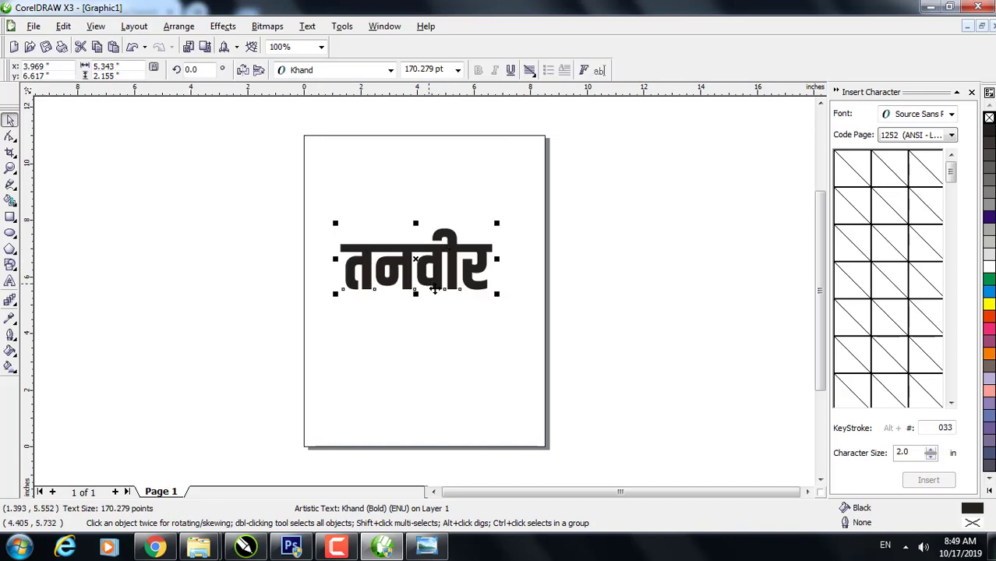
pyautogui.click(452, 345)
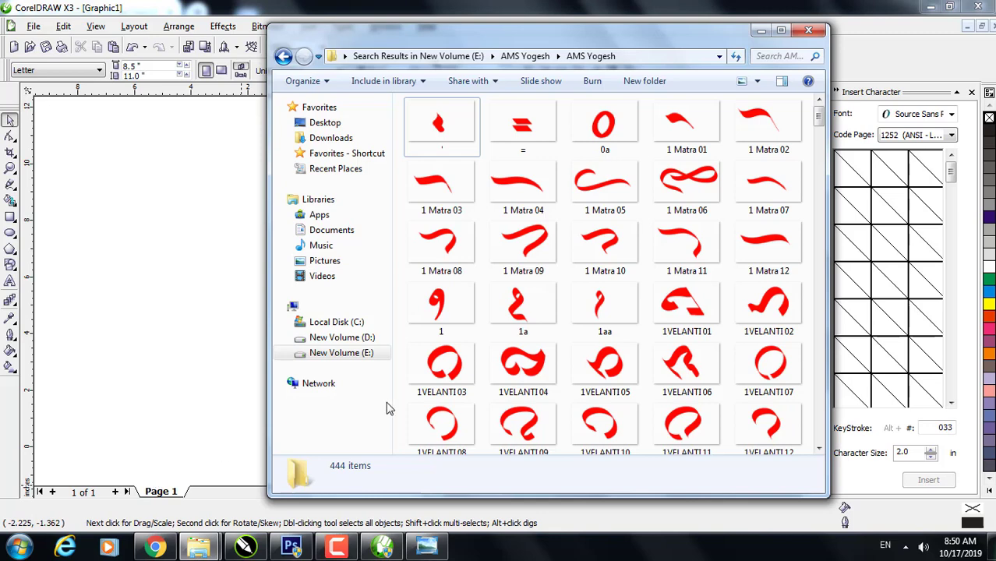
# Drag the Alom 01 PNG from the AMS Yogesh folder onto the CorelDRAW page.
pyautogui.moveTo(819, 121)
pyautogui.mouseDown()
pyautogui.moveTo(811, 341)
pyautogui.moveTo(813, 181)
pyautogui.mouseUp()
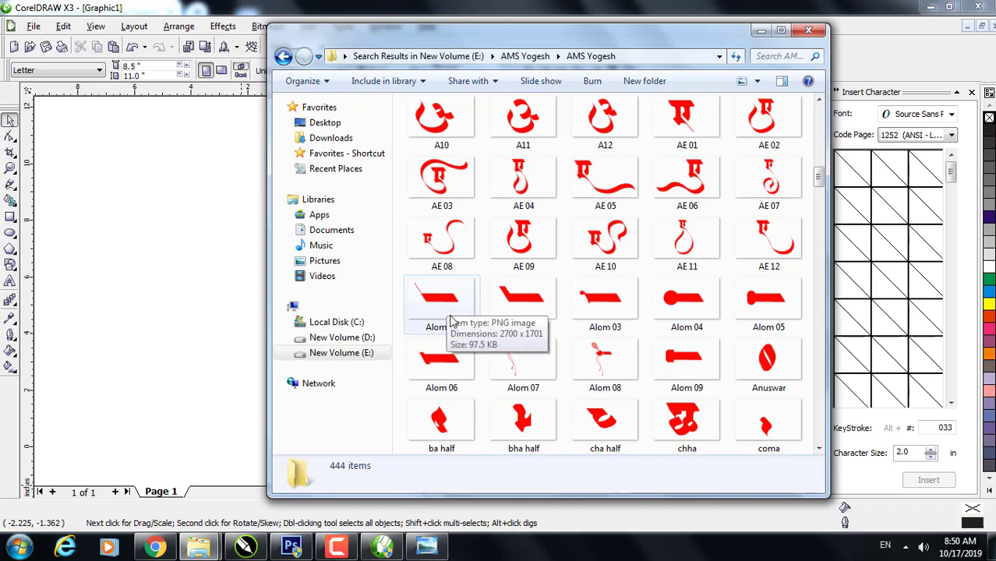
pyautogui.moveTo(448, 303); pyautogui.dragTo(187, 308)
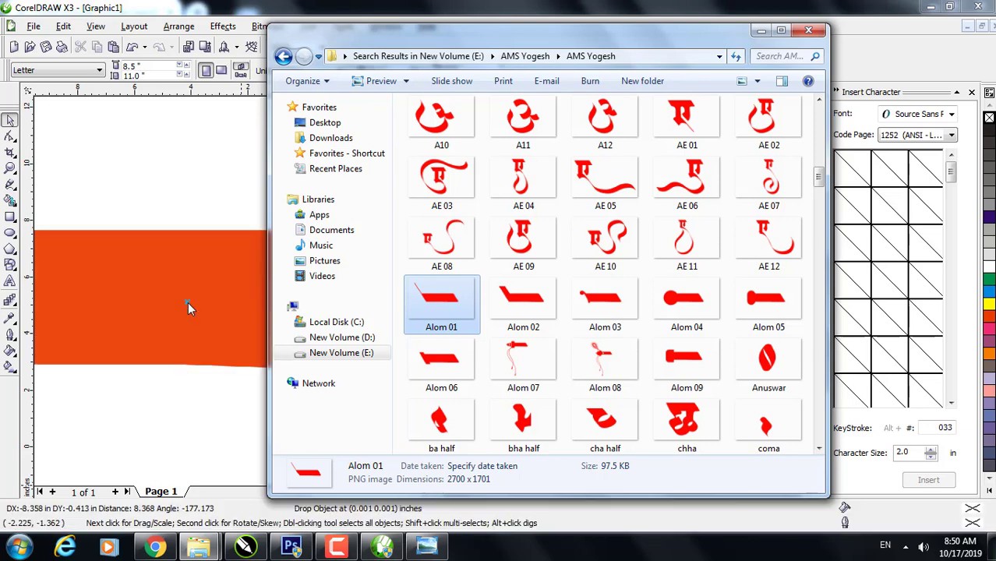
# Scale the Alom 01 bitmap to 5% and position it just above the word.
pyautogui.click(186, 191)
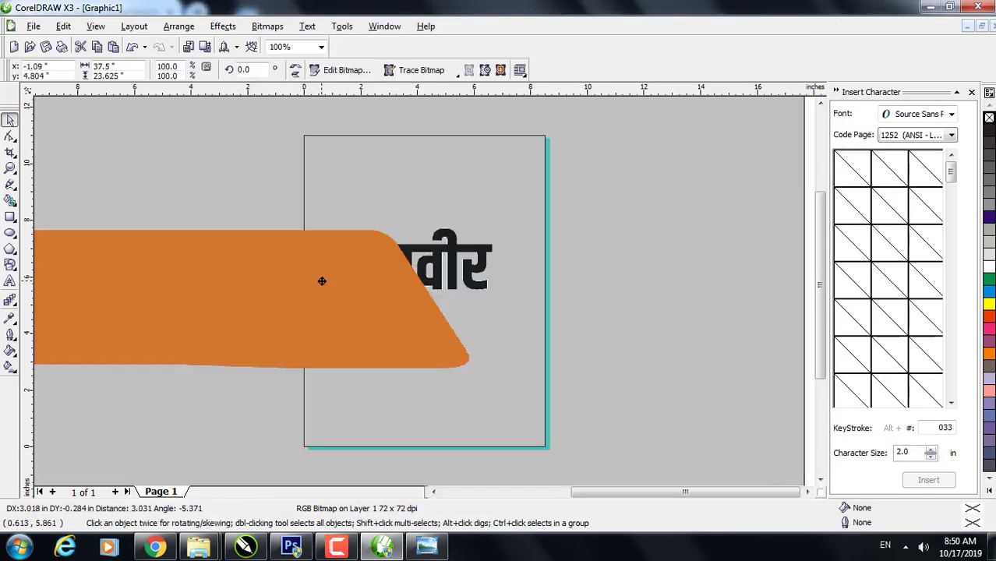
pyautogui.moveTo(236, 272); pyautogui.dragTo(320, 281)
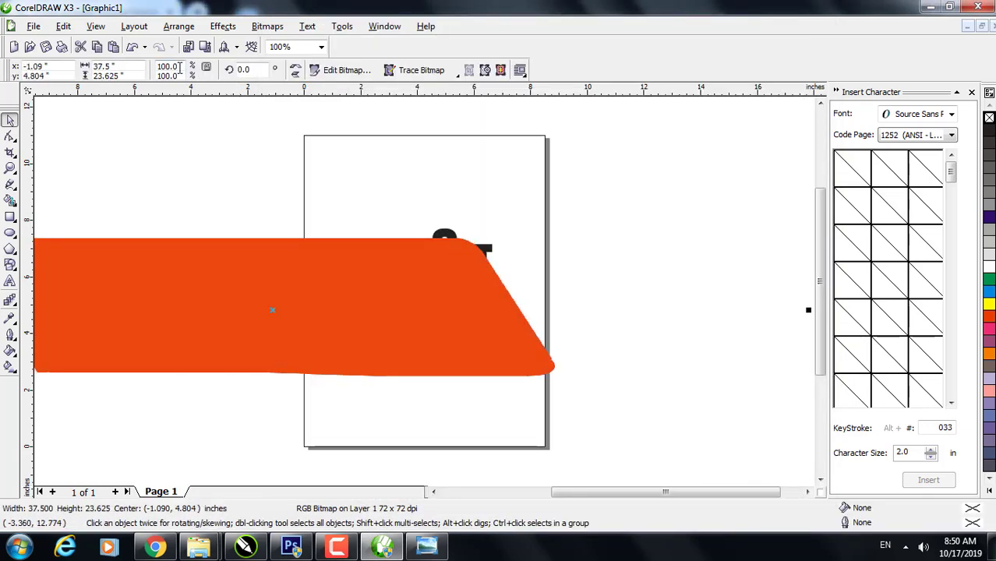
pyautogui.press('Tab')
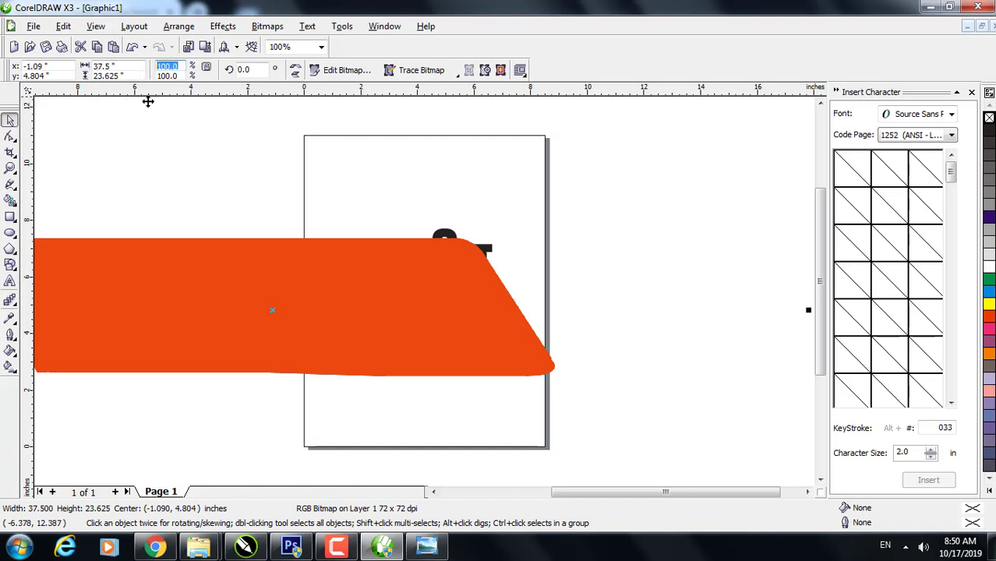
pyautogui.write('5')
pyautogui.press('Tab')
pyautogui.write('5')
pyautogui.press('Return')
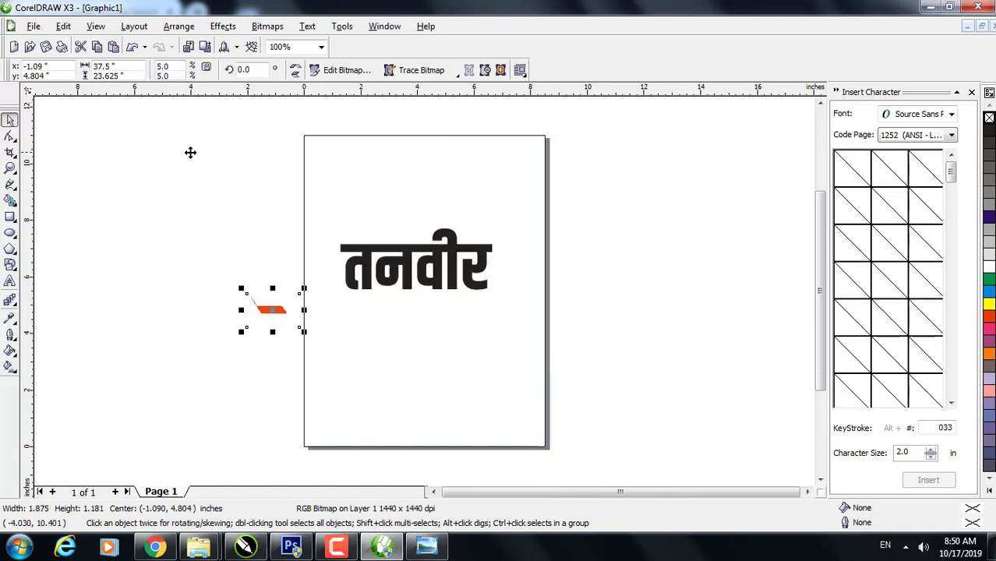
pyautogui.moveTo(276, 306)
pyautogui.mouseDown()
pyautogui.moveTo(308, 246)
pyautogui.moveTo(368, 179)
pyautogui.mouseUp()
pyautogui.click(10, 168)
pyautogui.moveTo(276, 149); pyautogui.dragTo(522, 316)
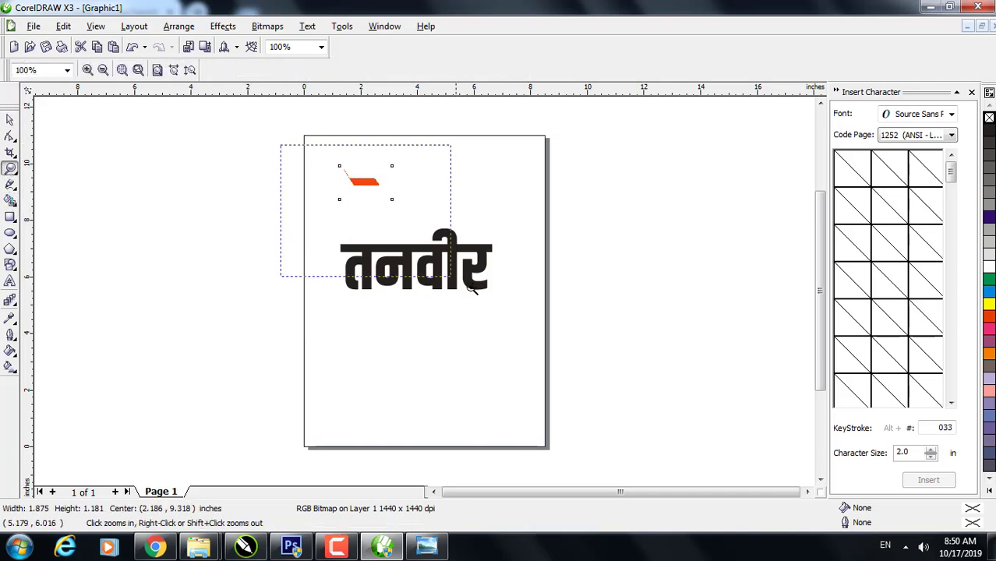
pyautogui.click(10, 120)
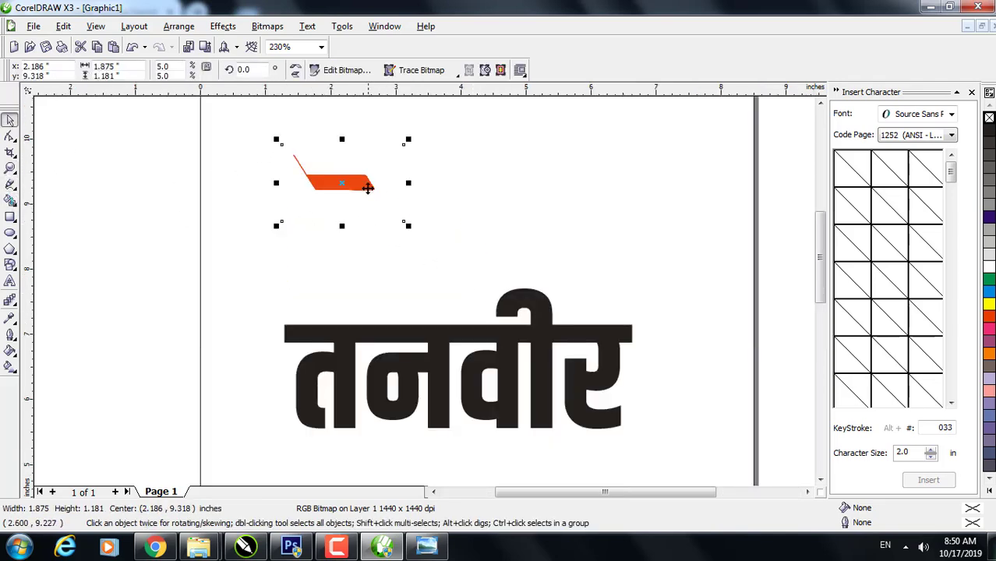
pyautogui.moveTo(365, 187); pyautogui.dragTo(328, 207)
# Trace the bitmap as line art, delete the original, and place the stroke at the head line's left end.
pyautogui.click(425, 72)
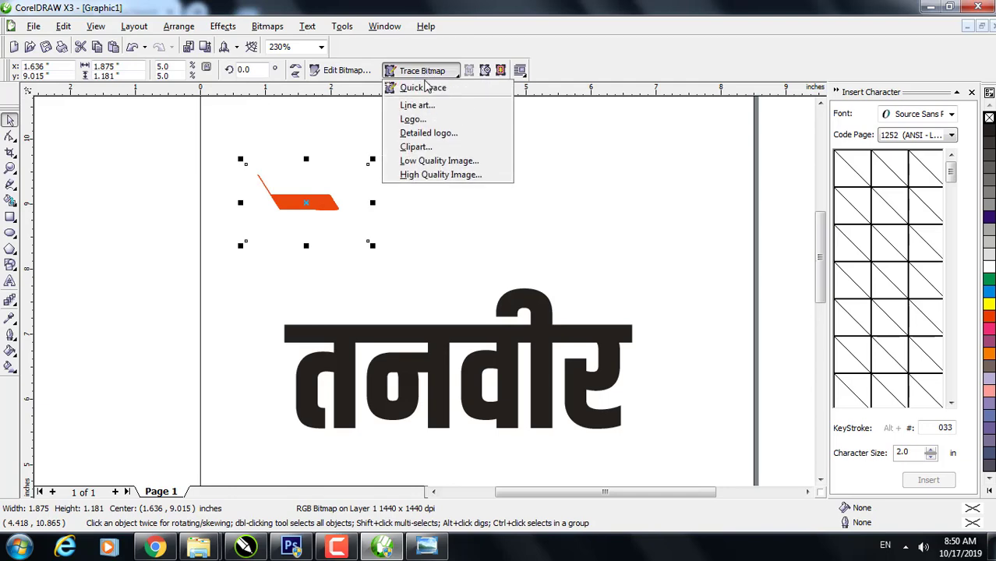
pyautogui.click(427, 105)
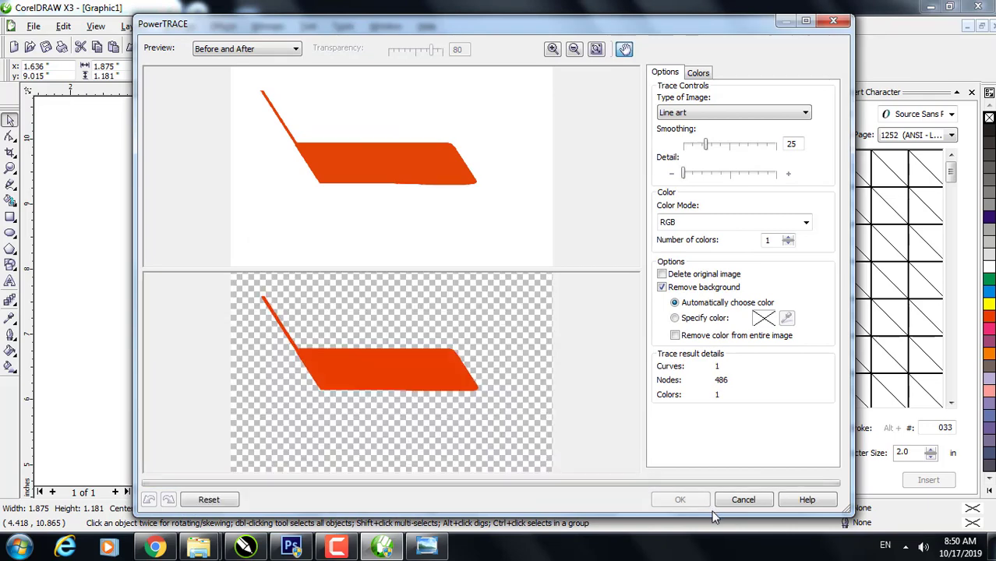
pyautogui.click(679, 500)
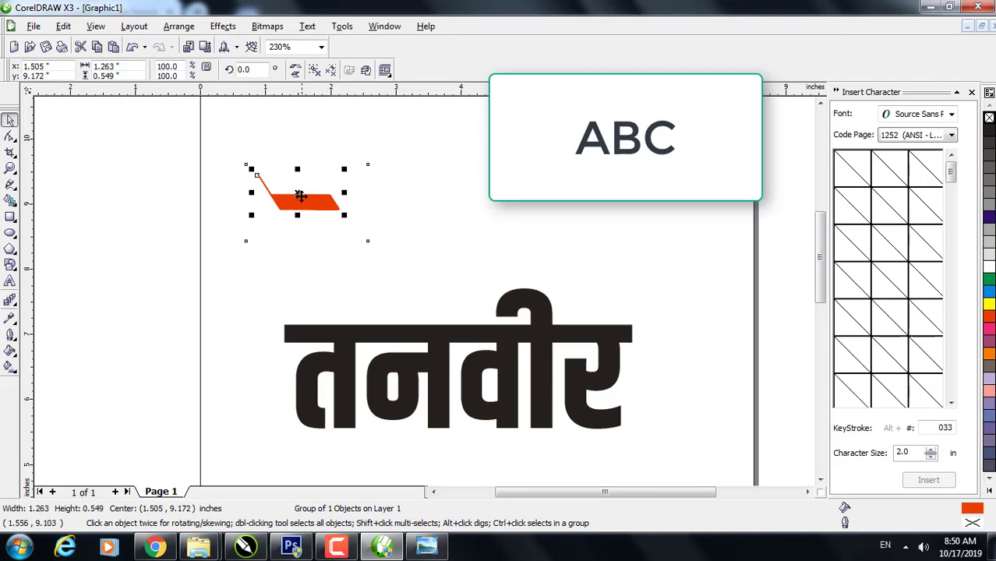
pyautogui.moveTo(301, 196); pyautogui.dragTo(255, 314)
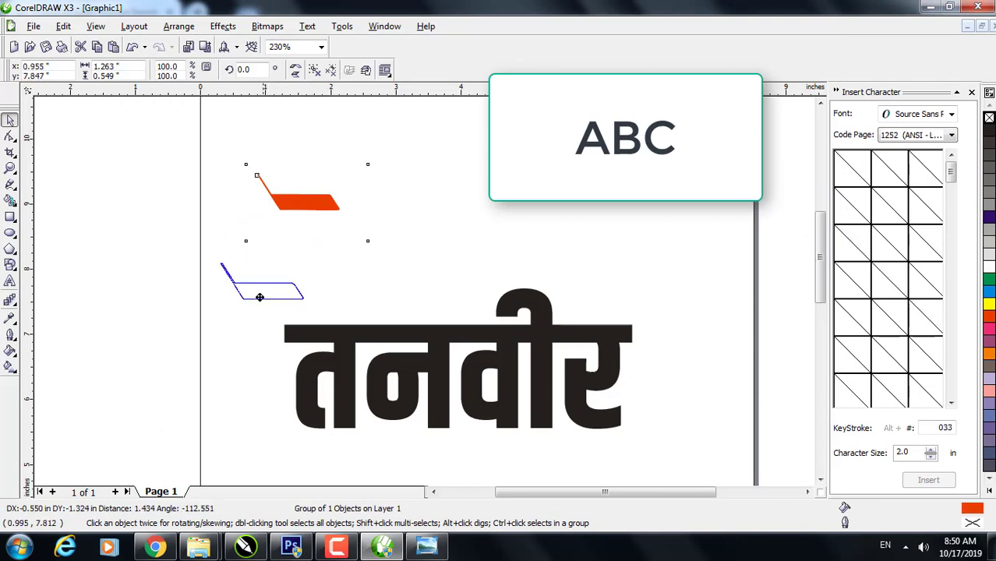
pyautogui.click(310, 198)
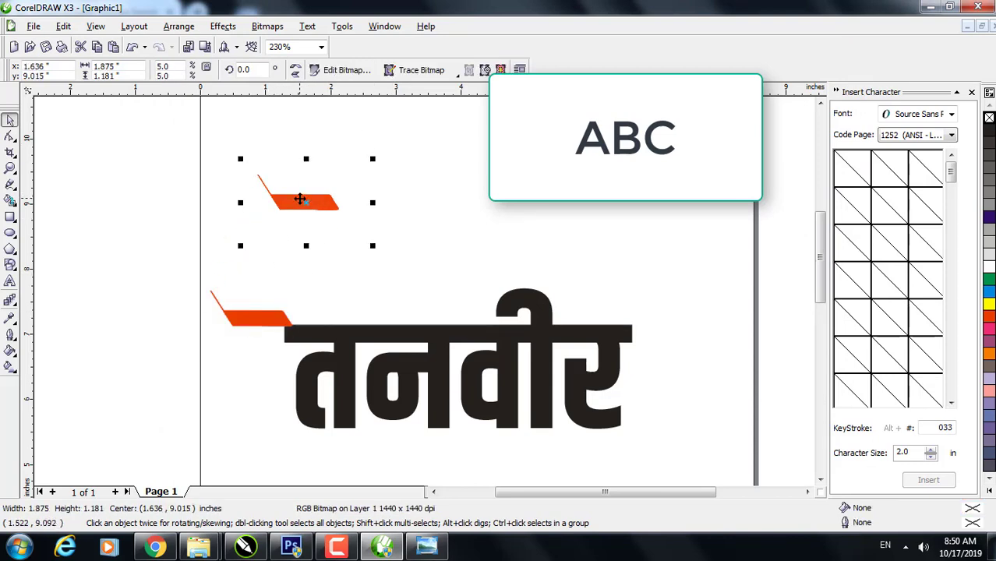
pyautogui.press('Delete')
pyautogui.click(265, 315)
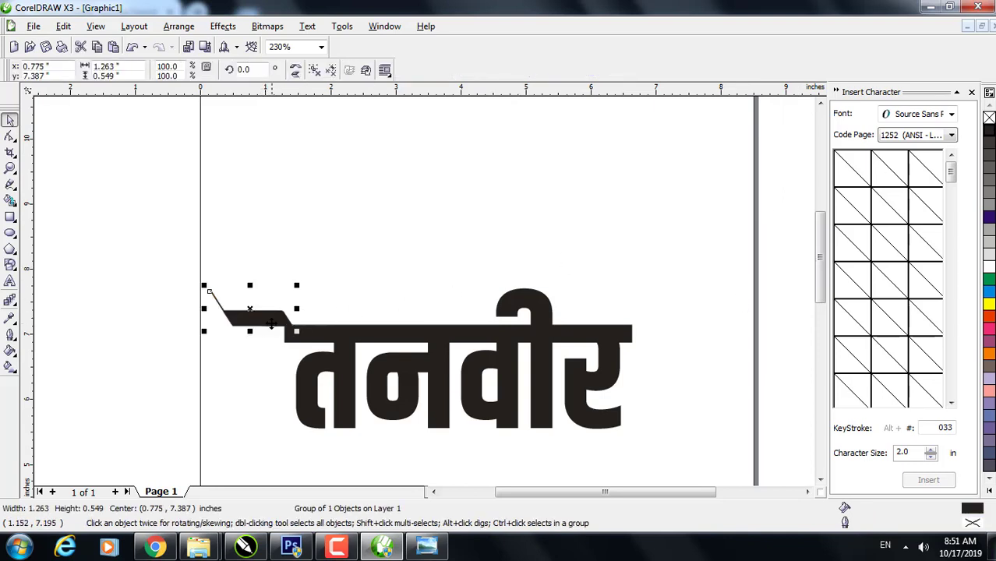
pyautogui.moveTo(265, 320); pyautogui.dragTo(271, 336)
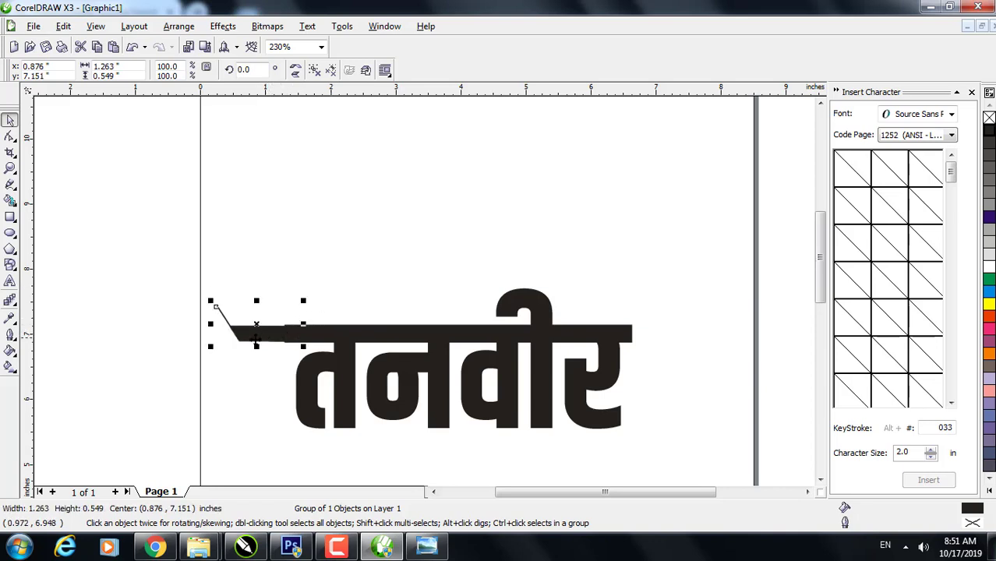
# Enlarge the traced stroke to about 112% and align it with the head line.
pyautogui.click(10, 168)
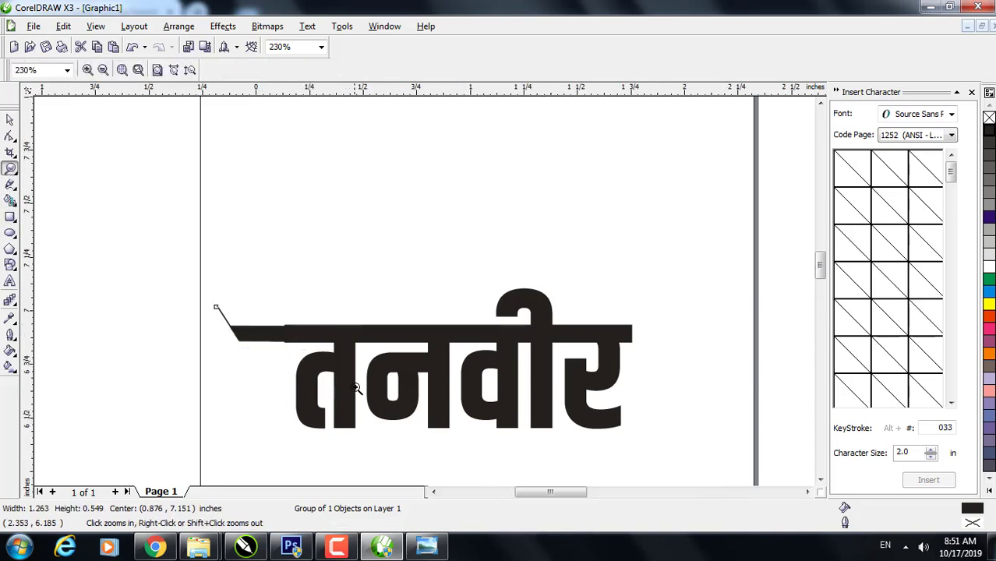
pyautogui.moveTo(356, 387); pyautogui.dragTo(147, 267)
pyautogui.click(11, 119)
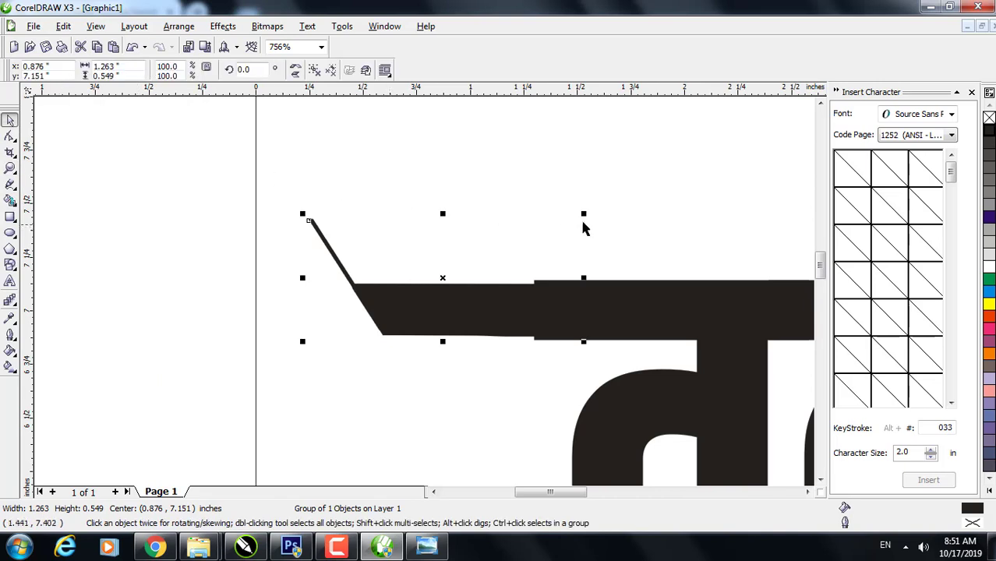
pyautogui.moveTo(586, 212); pyautogui.dragTo(598, 204)
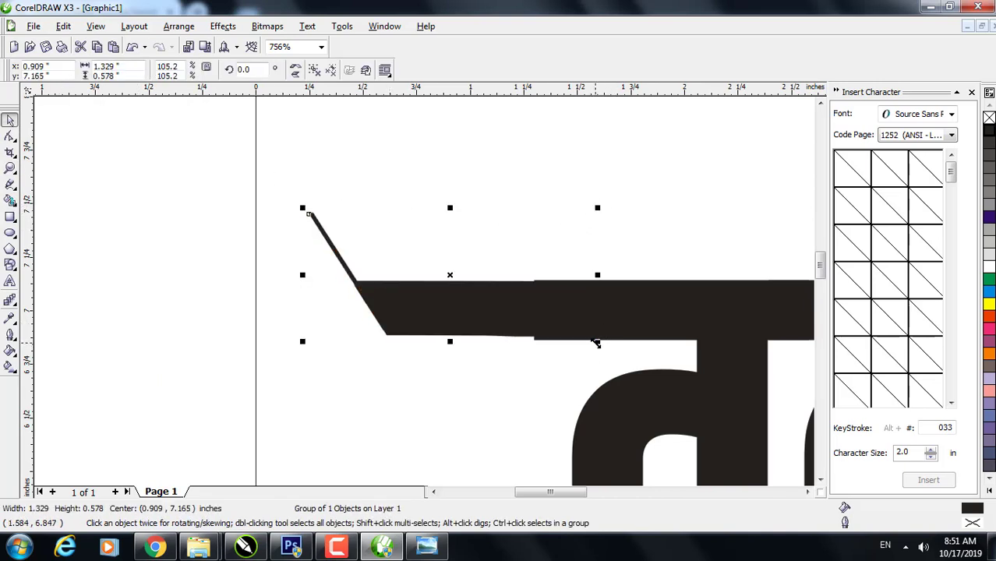
pyautogui.moveTo(595, 343); pyautogui.dragTo(606, 348)
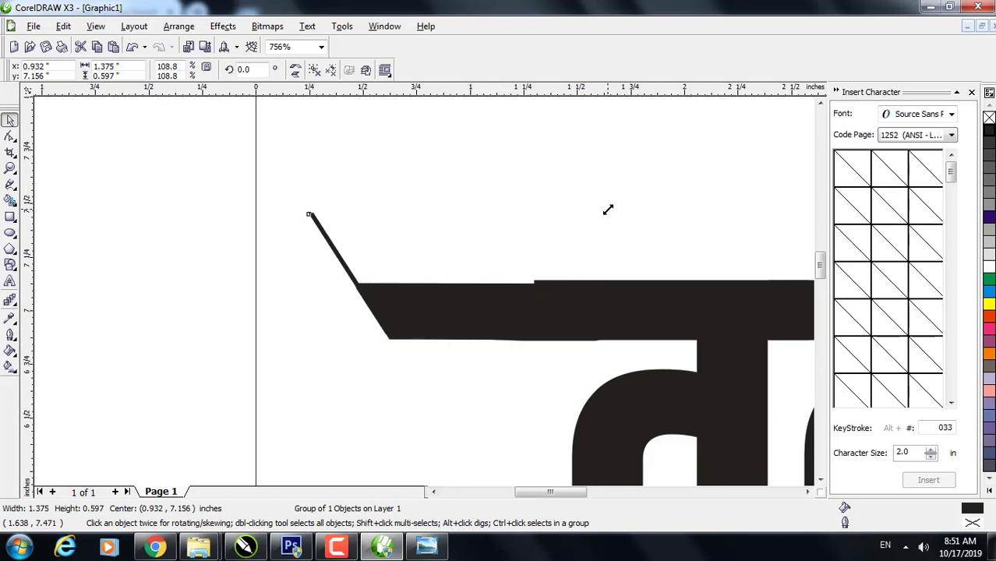
pyautogui.moveTo(607, 208); pyautogui.dragTo(616, 204)
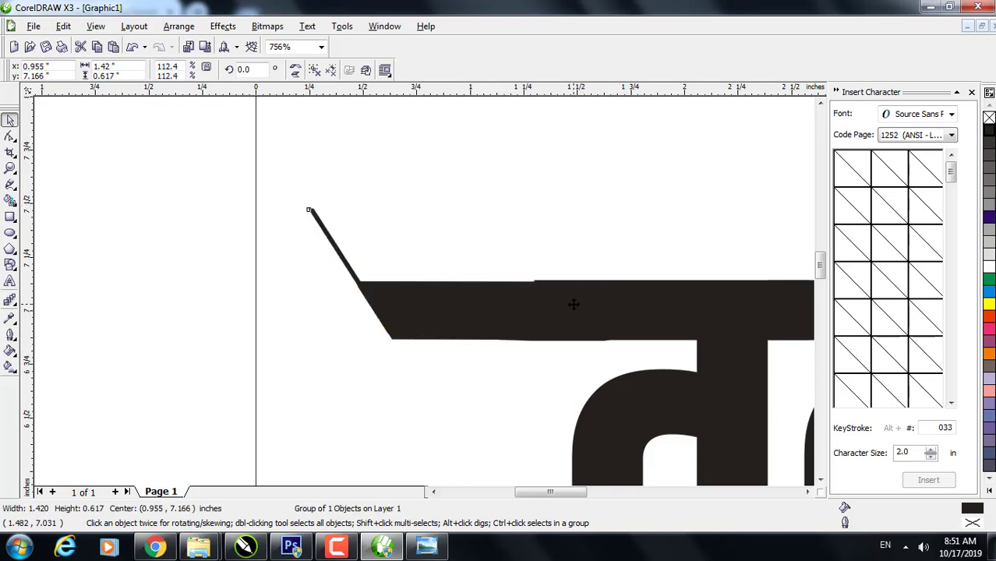
pyautogui.moveTo(575, 301); pyautogui.dragTo(567, 299)
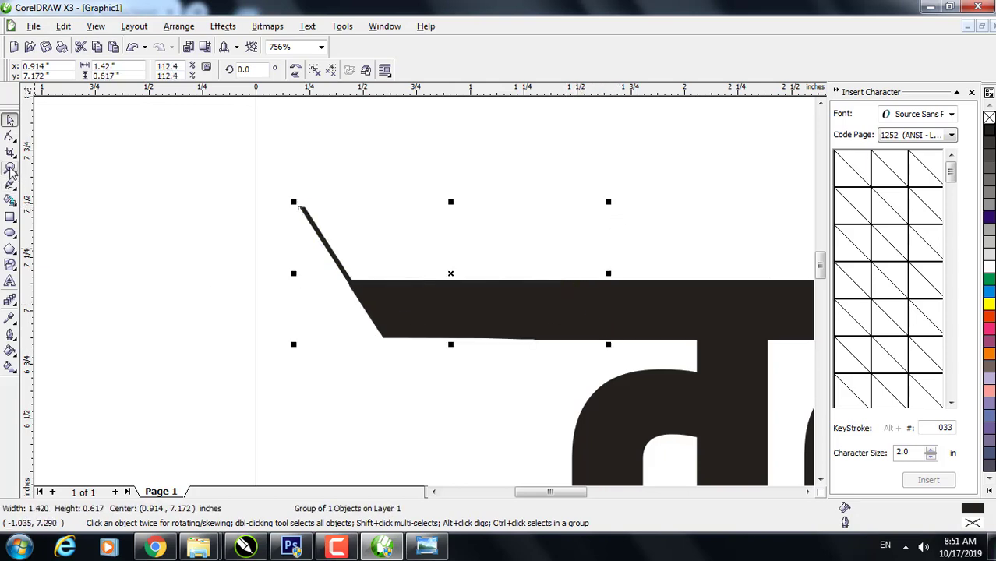
pyautogui.click(10, 168)
pyautogui.rightClick(525, 298)
pyautogui.click(10, 119)
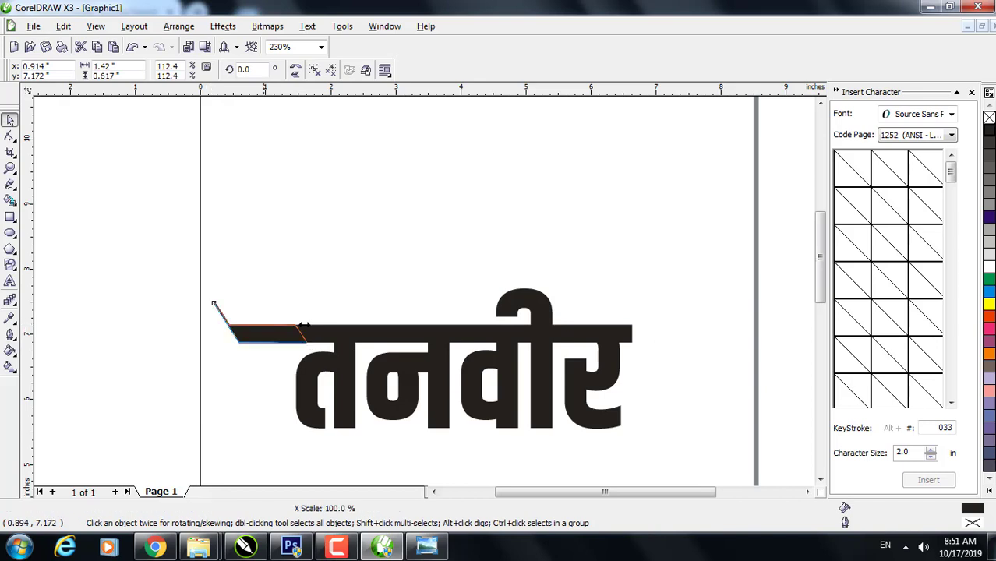
# Make a mirrored copy of the wedge, flip it vertically, and move it to the bar's right end.
pyautogui.moveTo(210, 322)
pyautogui.mouseDown()
pyautogui.moveTo(366, 333)
pyautogui.moveTo(657, 325)
pyautogui.mouseUp()
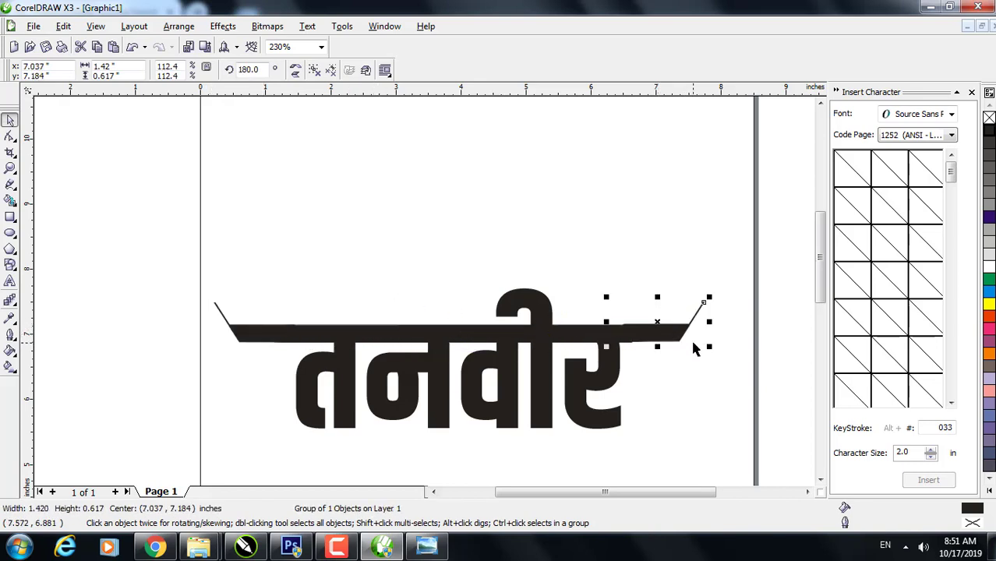
pyautogui.click(295, 74)
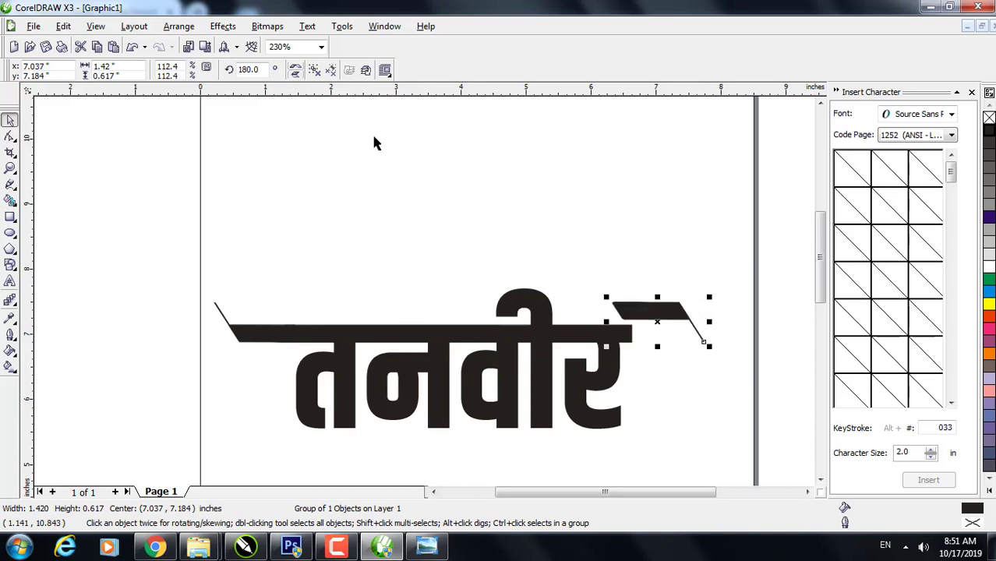
pyautogui.moveTo(663, 319); pyautogui.dragTo(648, 343)
pyautogui.click(672, 395)
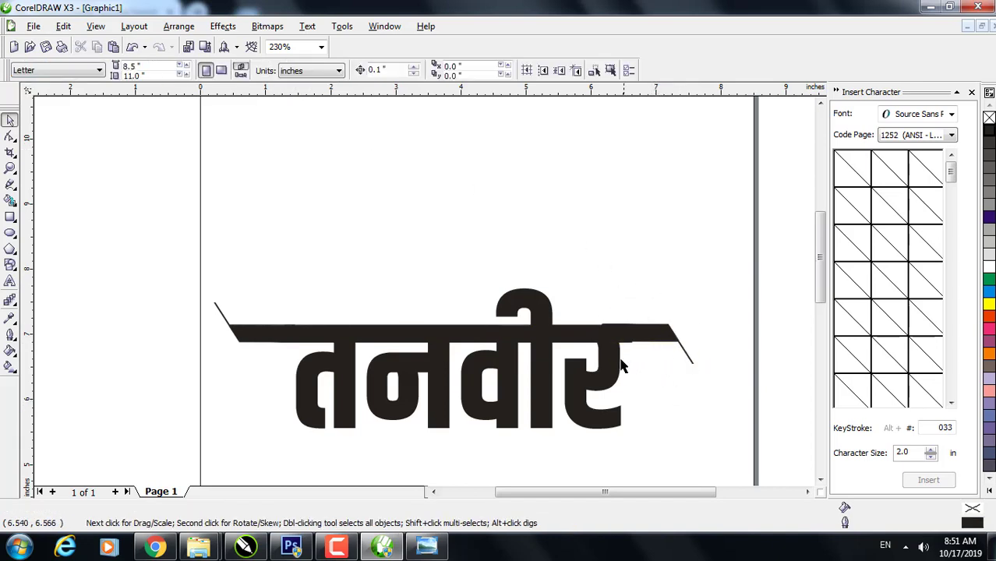
# Zoom in on the join and nudge the wedge into line with the top bar.
pyautogui.doubleClick(10, 168)
pyautogui.moveTo(571, 289); pyautogui.dragTo(722, 369)
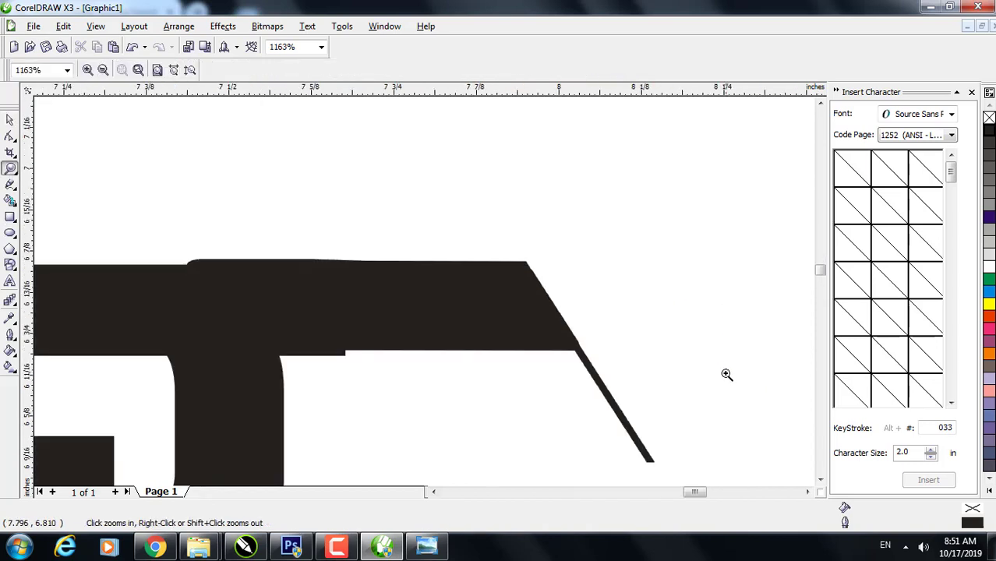
pyautogui.click(722, 373)
pyautogui.rightClick(247, 315)
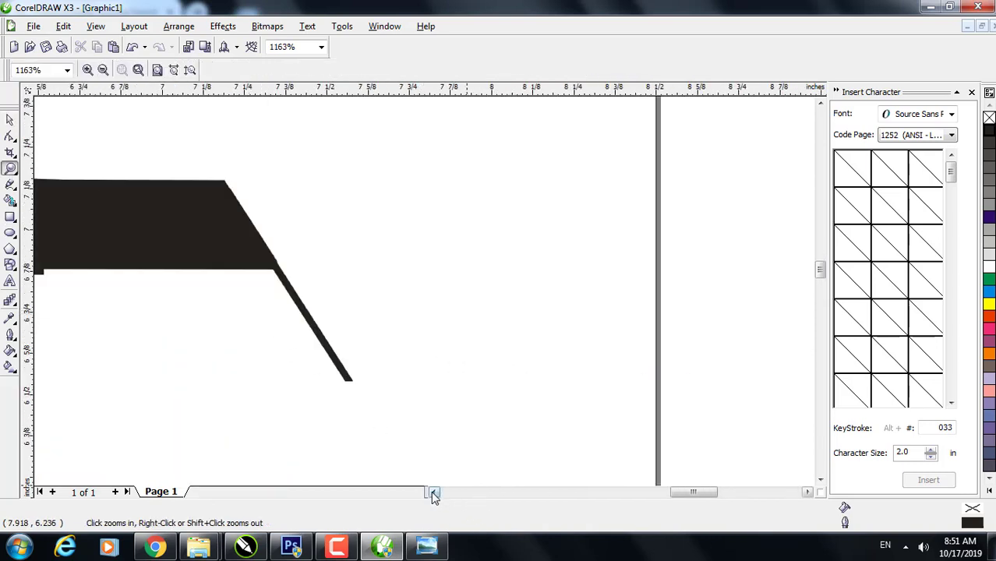
pyautogui.click(433, 491)
pyautogui.click(433, 492)
pyautogui.click(10, 119)
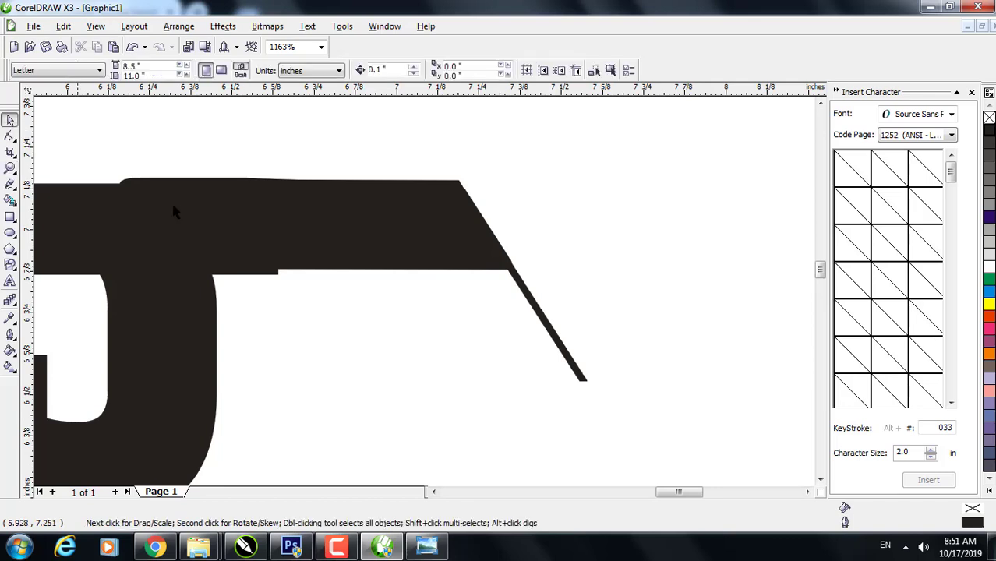
pyautogui.moveTo(271, 234); pyautogui.dragTo(287, 238)
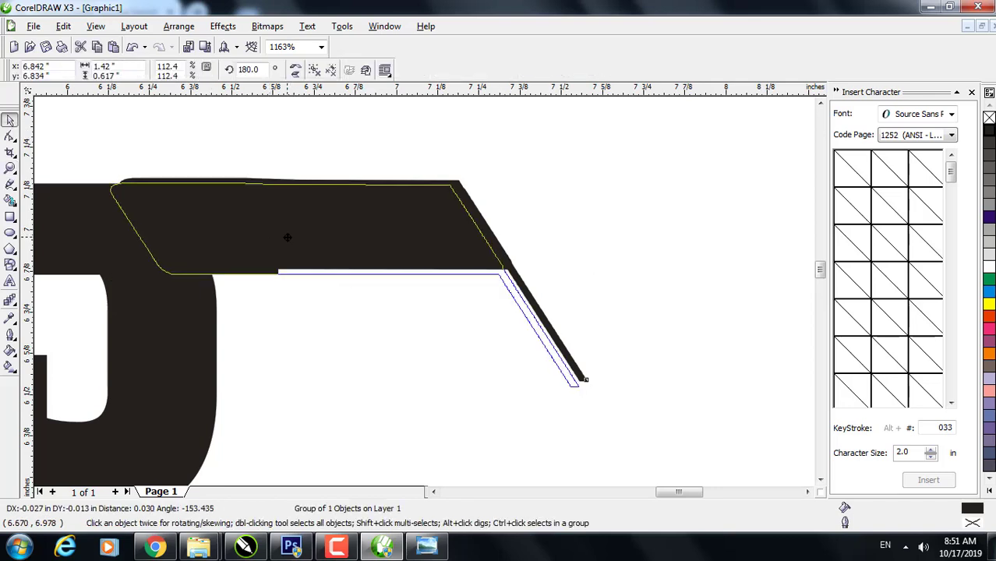
# Zoom back out to the whole page and bring up the open Explorer windows.
pyautogui.click(10, 168)
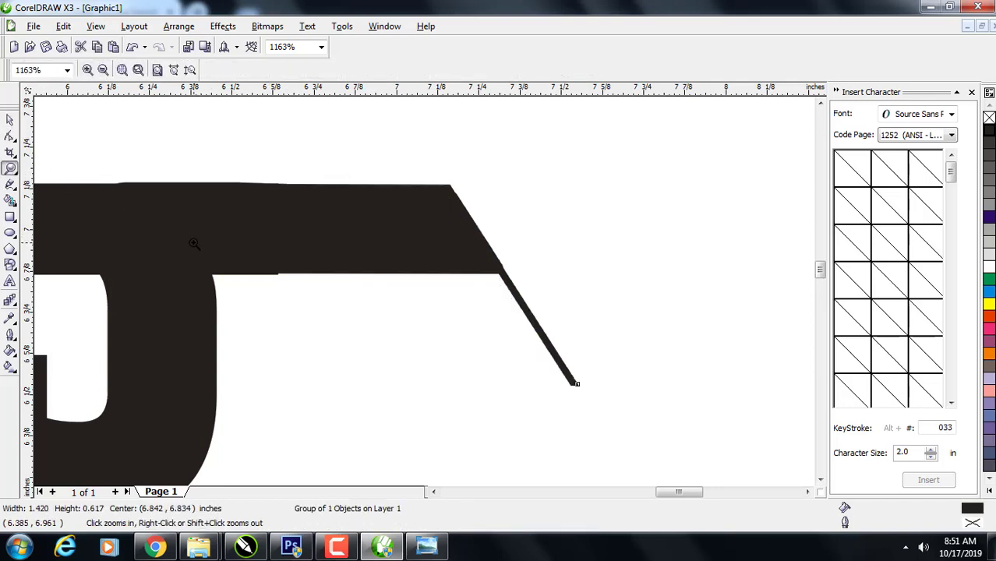
pyautogui.rightClick(219, 264)
pyautogui.rightClick(219, 264)
pyautogui.rightClick(321, 346)
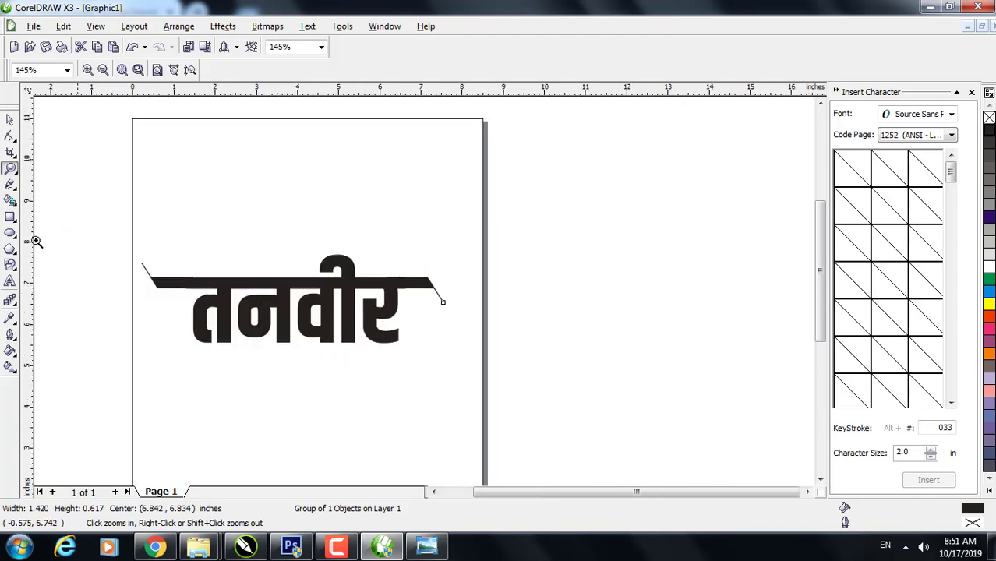
pyautogui.click(10, 120)
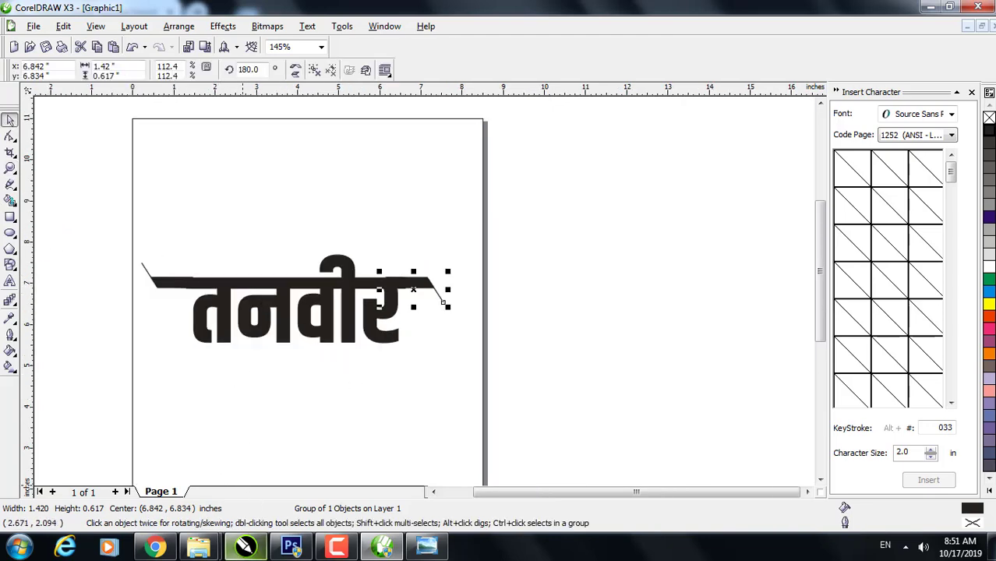
pyautogui.click(199, 546)
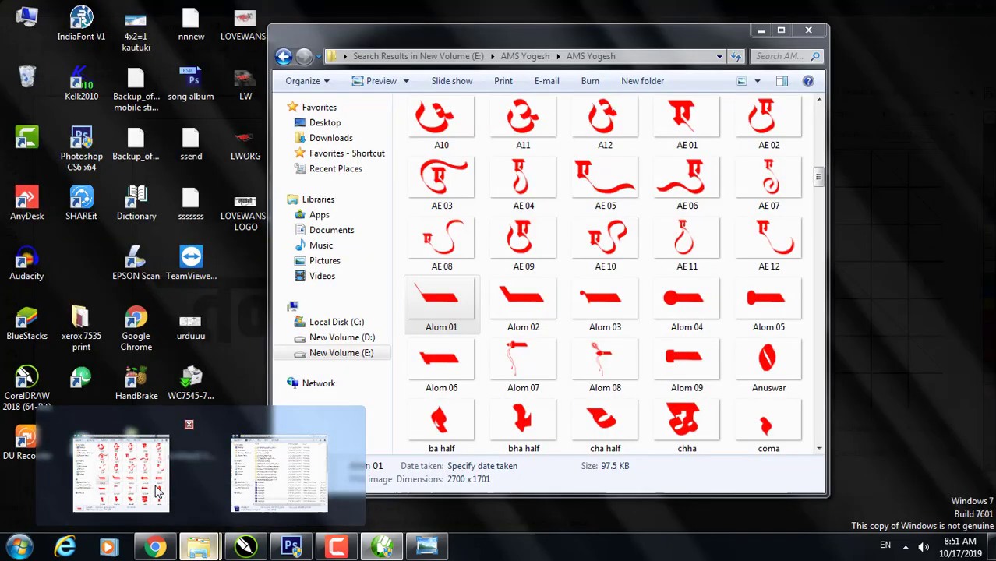
pyautogui.click(157, 490)
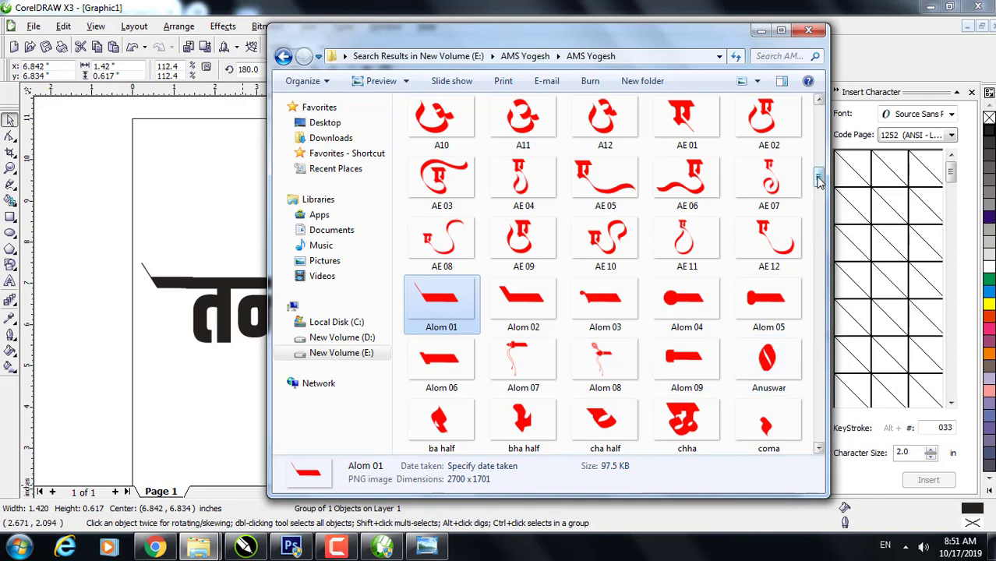
pyautogui.moveTo(819, 179); pyautogui.dragTo(826, 238)
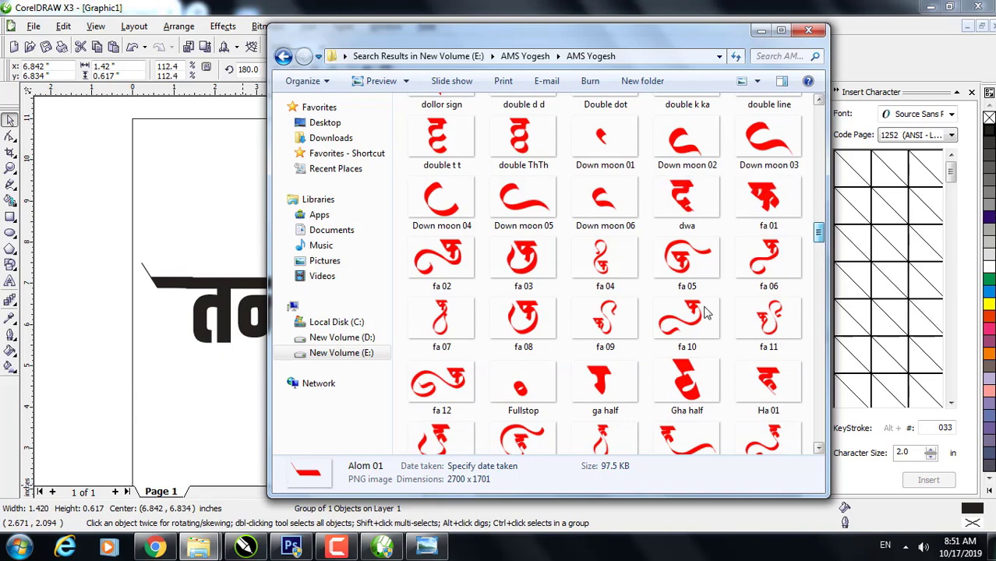
pyautogui.click(384, 548)
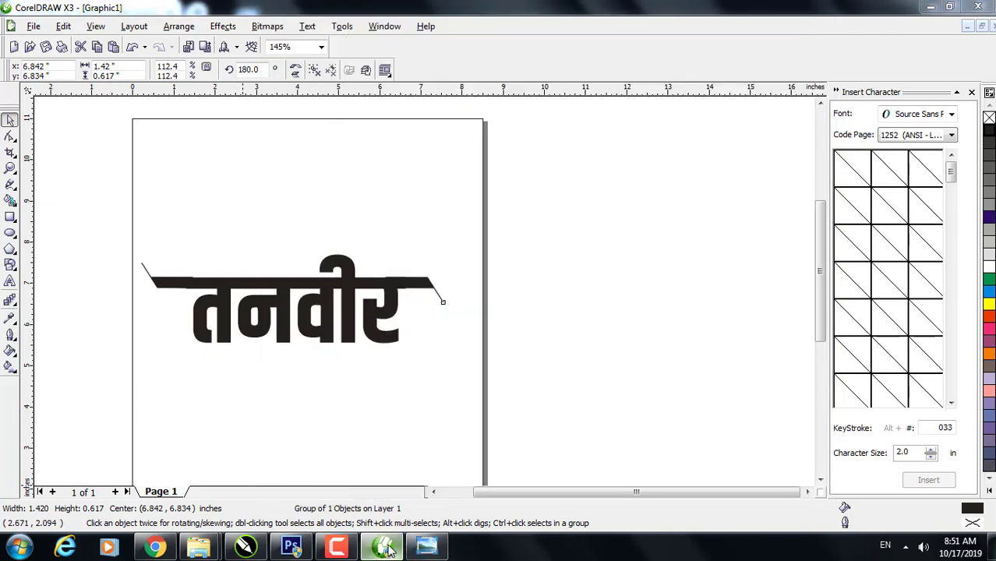
pyautogui.click(385, 548)
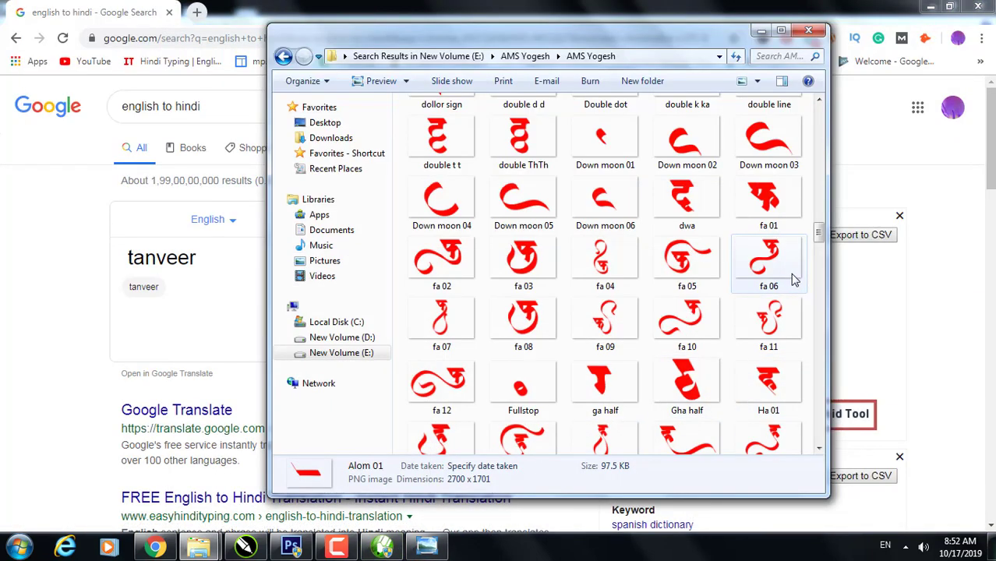
pyautogui.moveTo(818, 231); pyautogui.dragTo(827, 338)
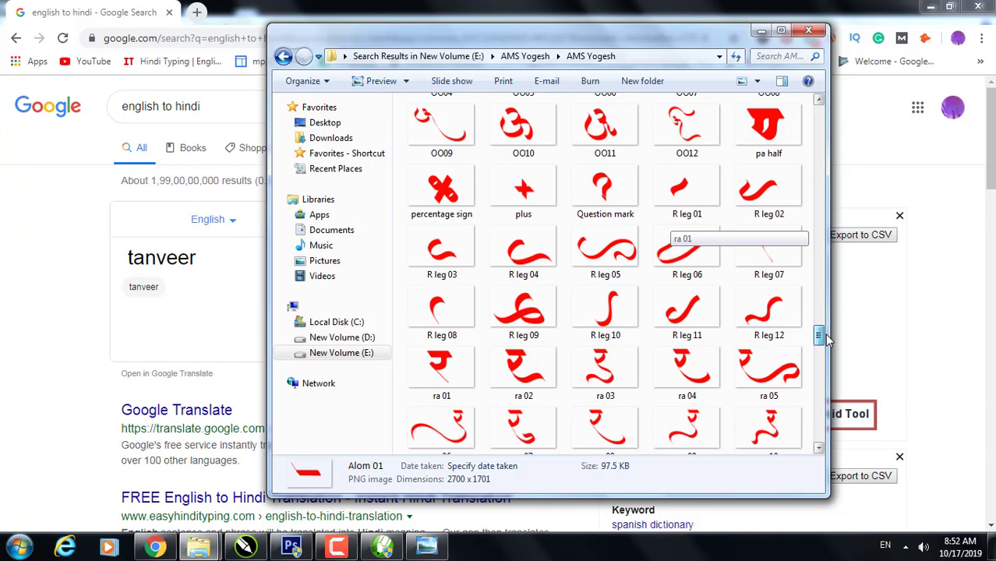
pyautogui.moveTo(826, 338); pyautogui.dragTo(818, 405)
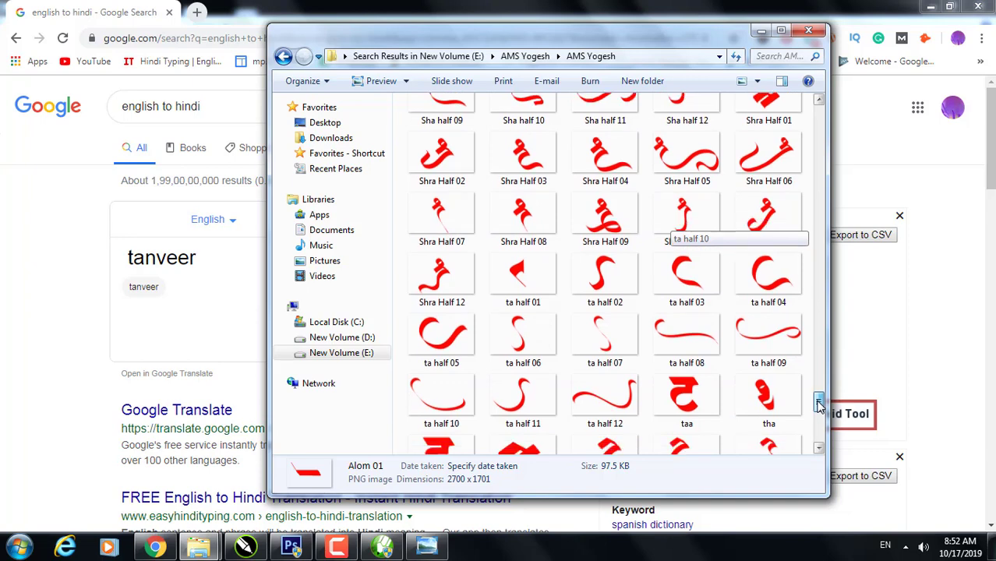
pyautogui.moveTo(818, 403); pyautogui.dragTo(812, 444)
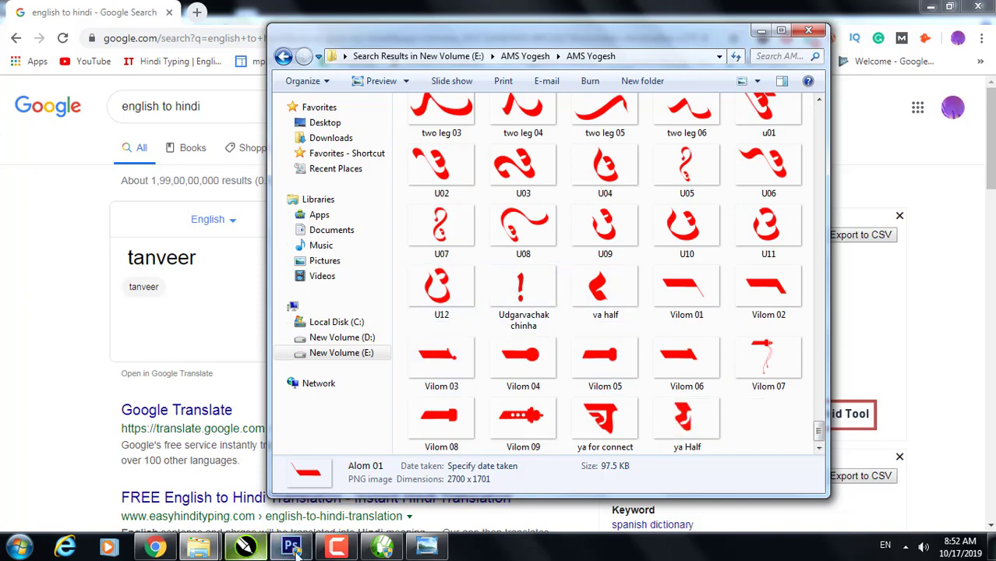
pyautogui.click(382, 547)
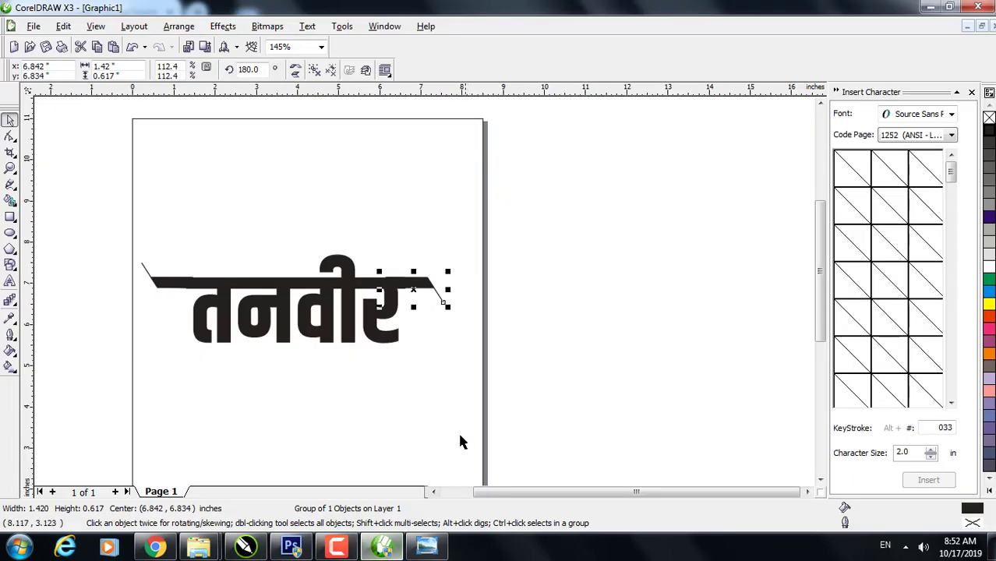
# Draw a wavy calligraphic stroke under तनवीर's letters with the Artistic Media tool.
pyautogui.click(433, 396)
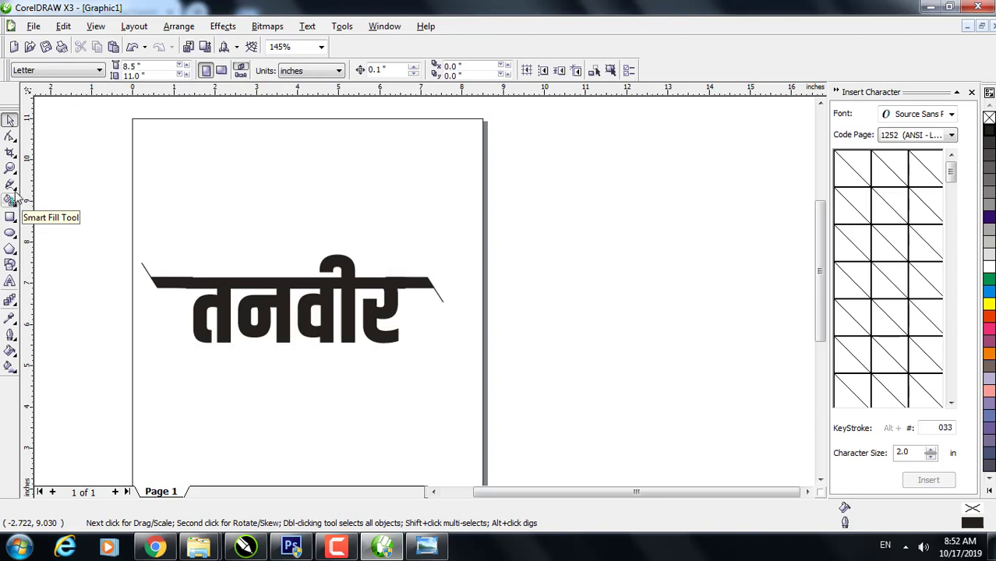
pyautogui.click(12, 193)
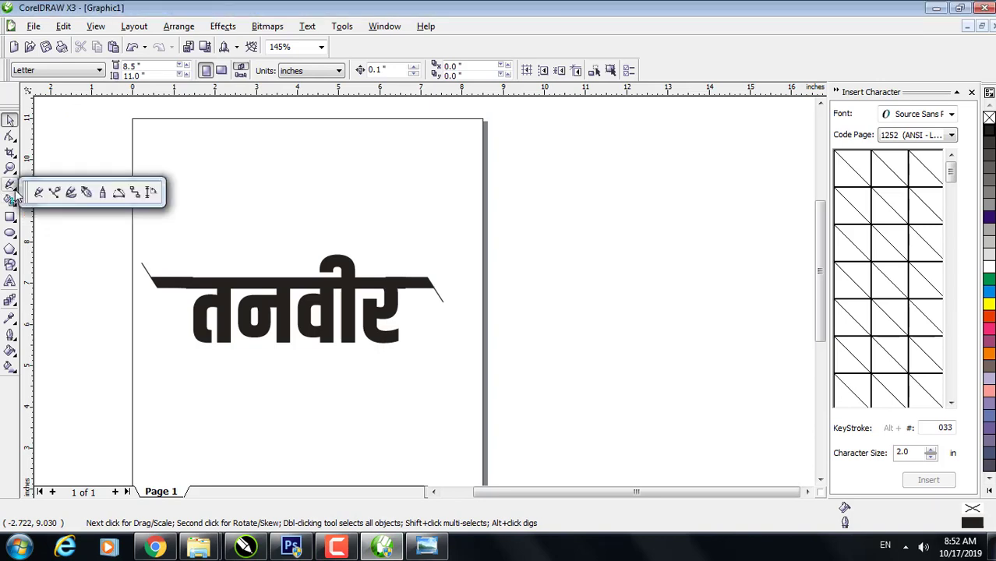
pyautogui.click(71, 196)
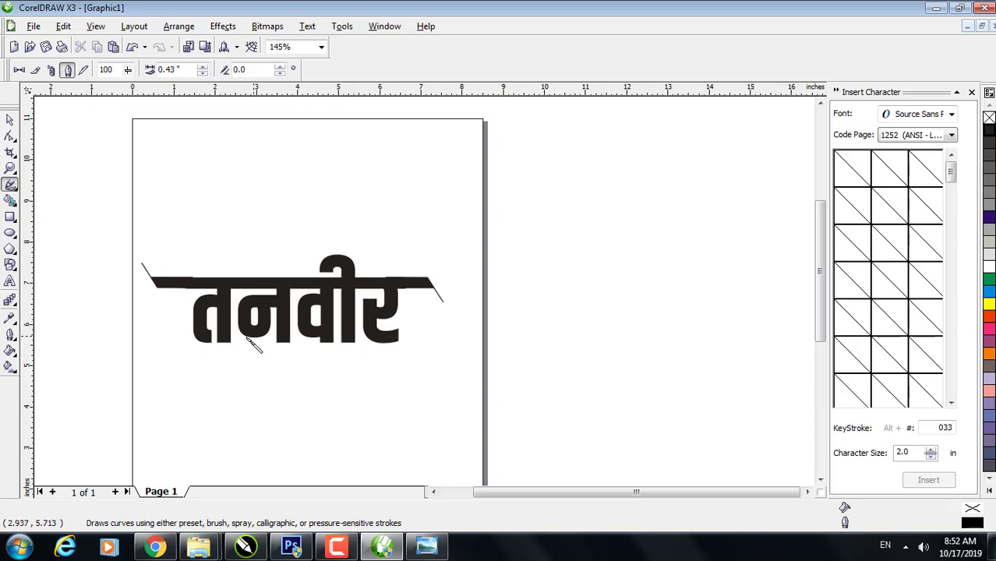
pyautogui.moveTo(231, 342)
pyautogui.mouseDown()
pyautogui.moveTo(215, 366)
pyautogui.moveTo(235, 374)
pyautogui.moveTo(366, 370)
pyautogui.mouseUp()
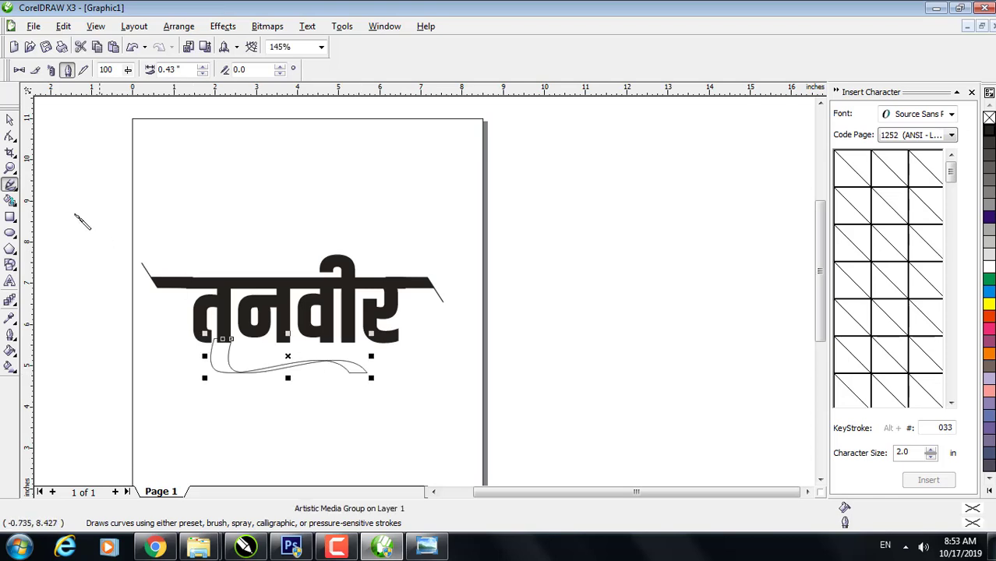
pyautogui.click(10, 167)
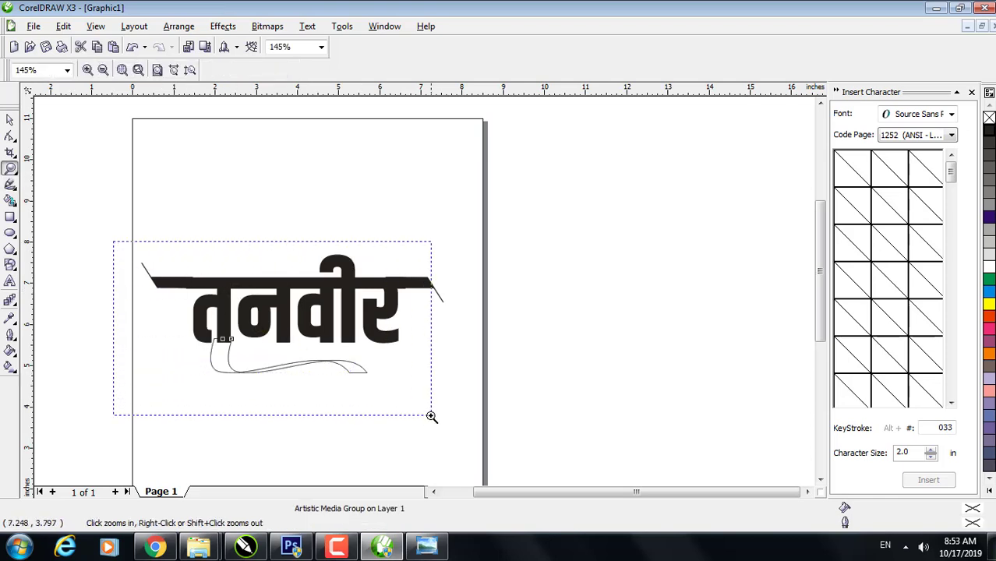
# Narrow the swash stroke twice, shift it slightly right, and fill it solid black.
pyautogui.moveTo(151, 266); pyautogui.dragTo(433, 417)
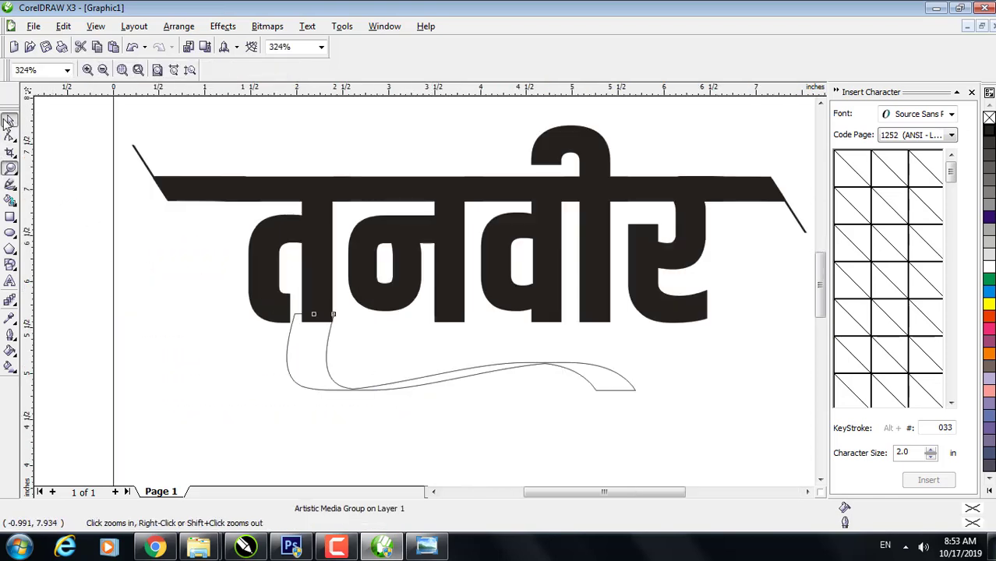
pyautogui.click(10, 119)
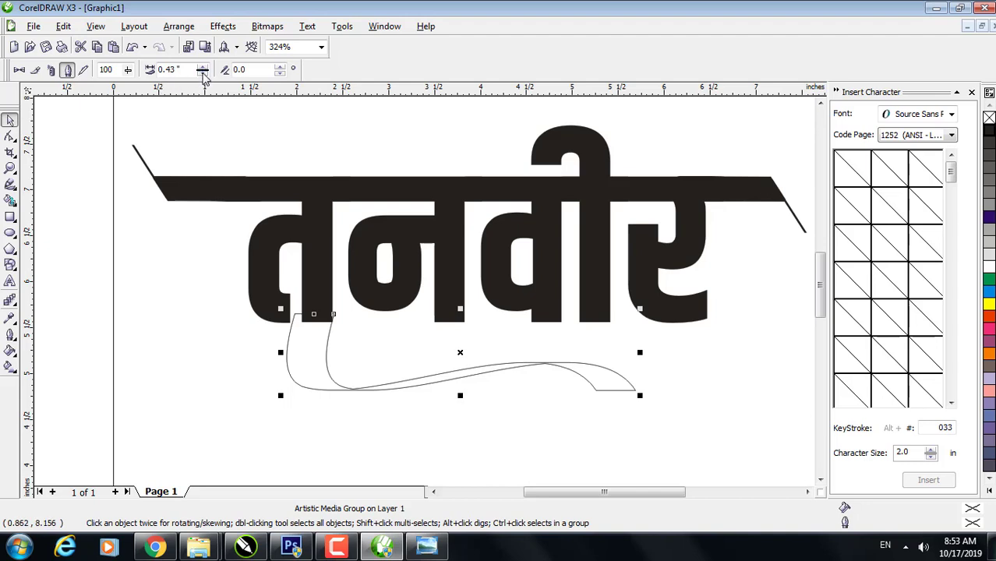
pyautogui.click(203, 72)
pyautogui.click(203, 72)
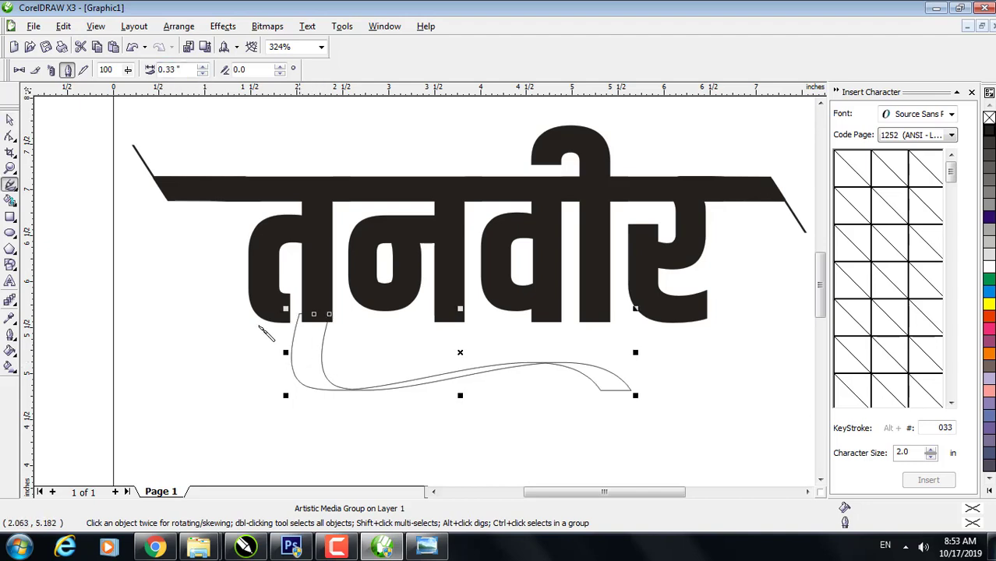
pyautogui.click(10, 119)
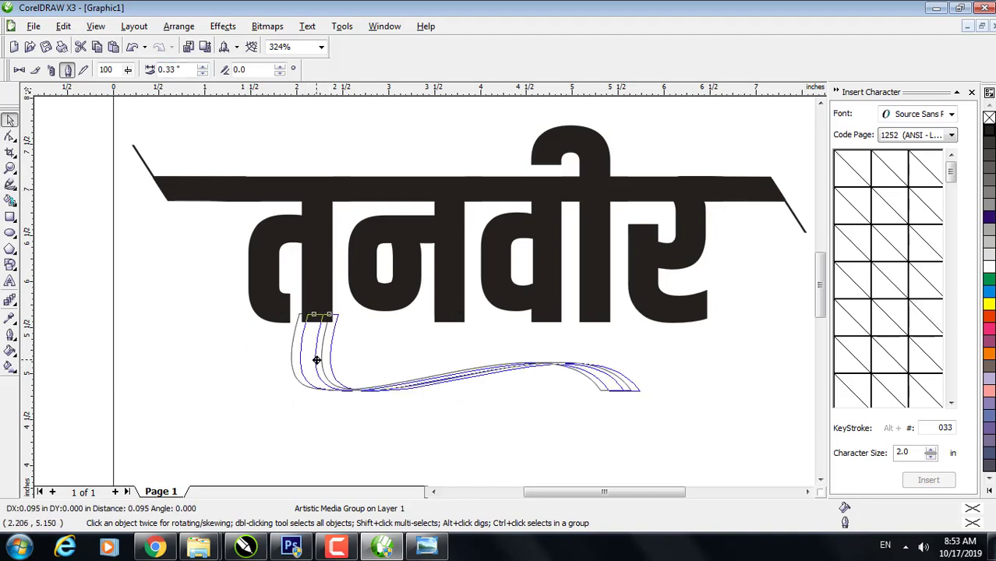
pyautogui.moveTo(307, 359); pyautogui.dragTo(314, 359)
pyautogui.click(989, 131)
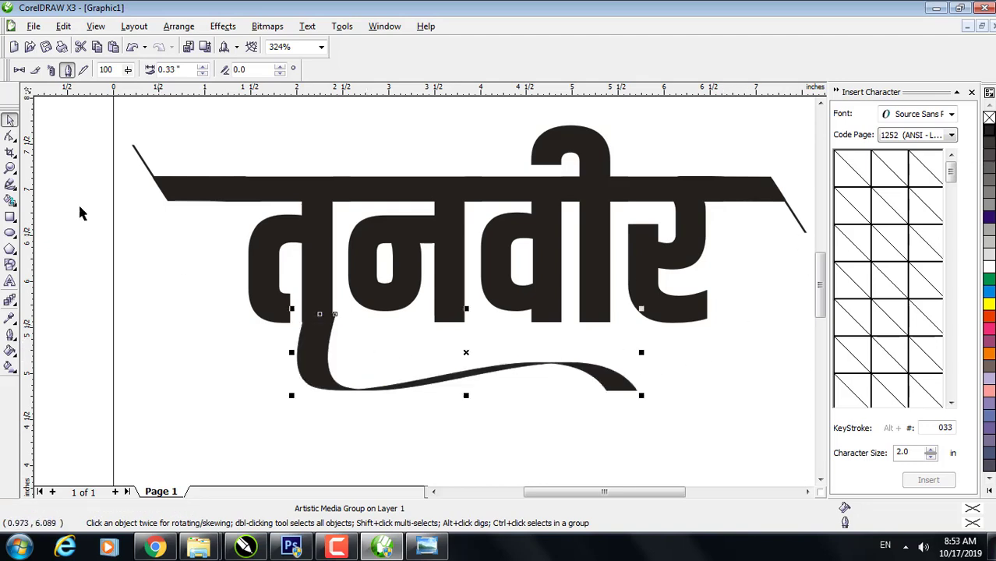
# Move the stem piece under त up so it meets the letter.
pyautogui.click(10, 168)
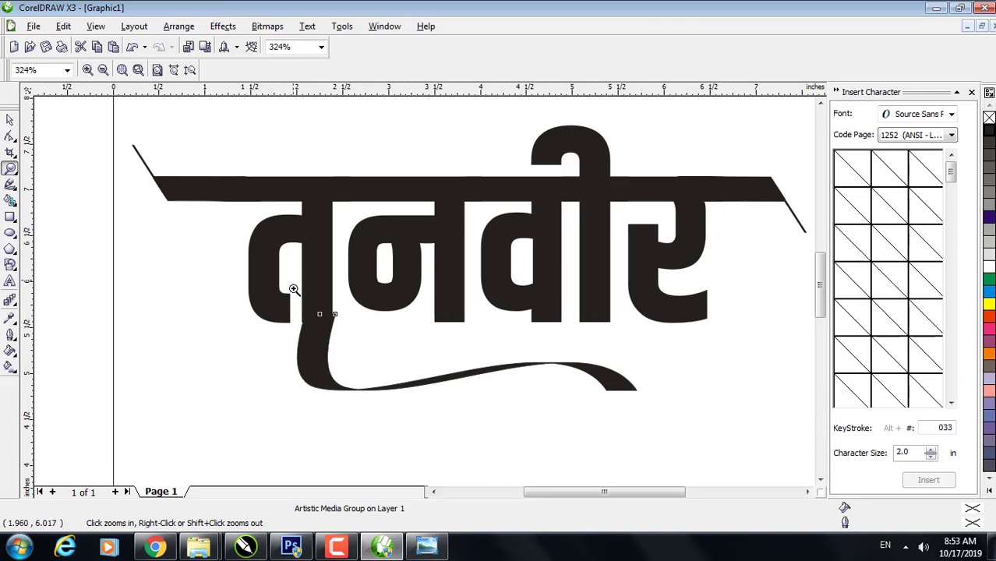
pyautogui.moveTo(293, 289); pyautogui.dragTo(397, 358)
pyautogui.click(10, 119)
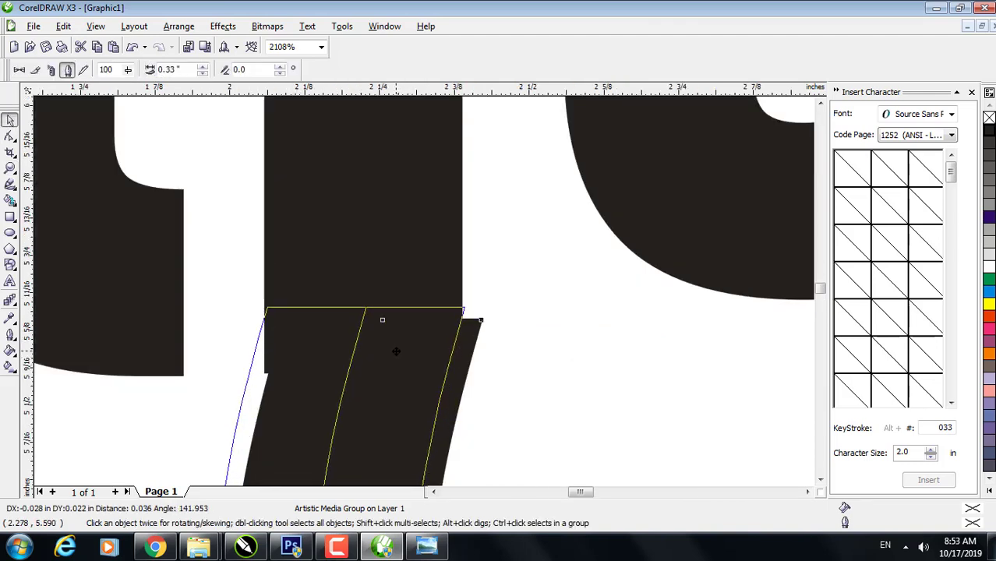
pyautogui.moveTo(397, 357)
pyautogui.mouseDown()
pyautogui.moveTo(391, 343)
pyautogui.moveTo(391, 412)
pyautogui.mouseUp()
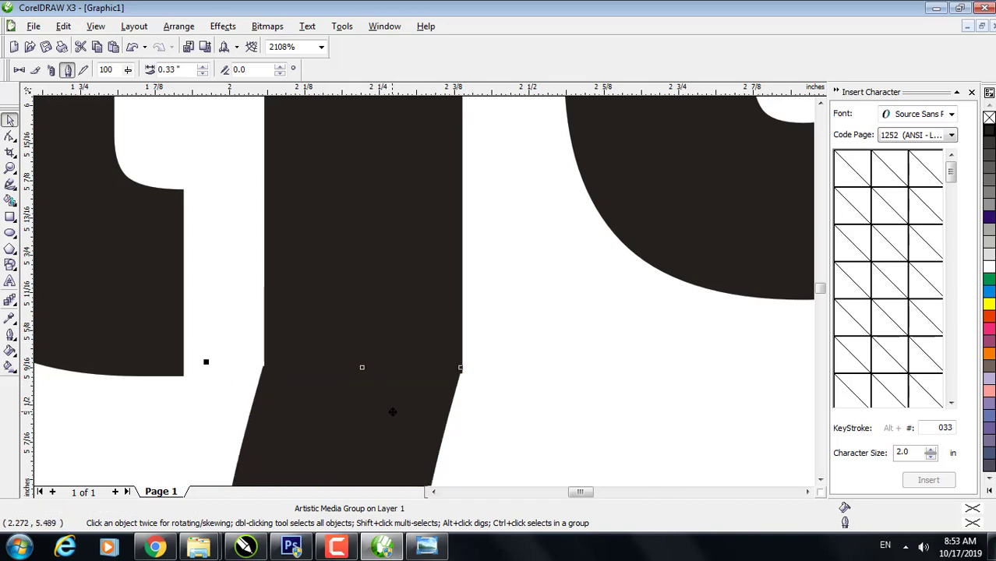
pyautogui.doubleClick(10, 168)
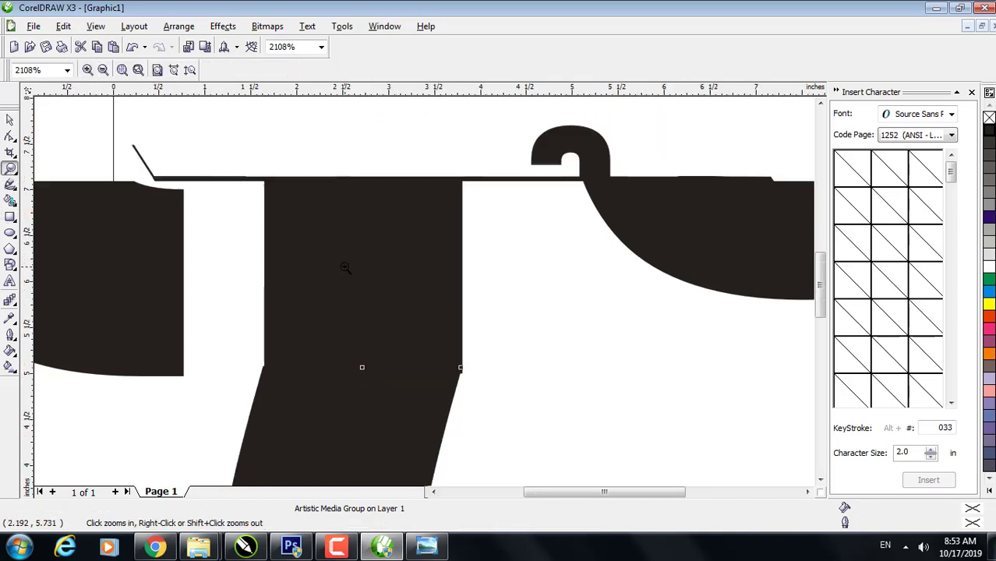
pyautogui.press('space')
# Delete the old swash, try a new stroke from the त stem, discard it, and start another.
pyautogui.click(538, 384)
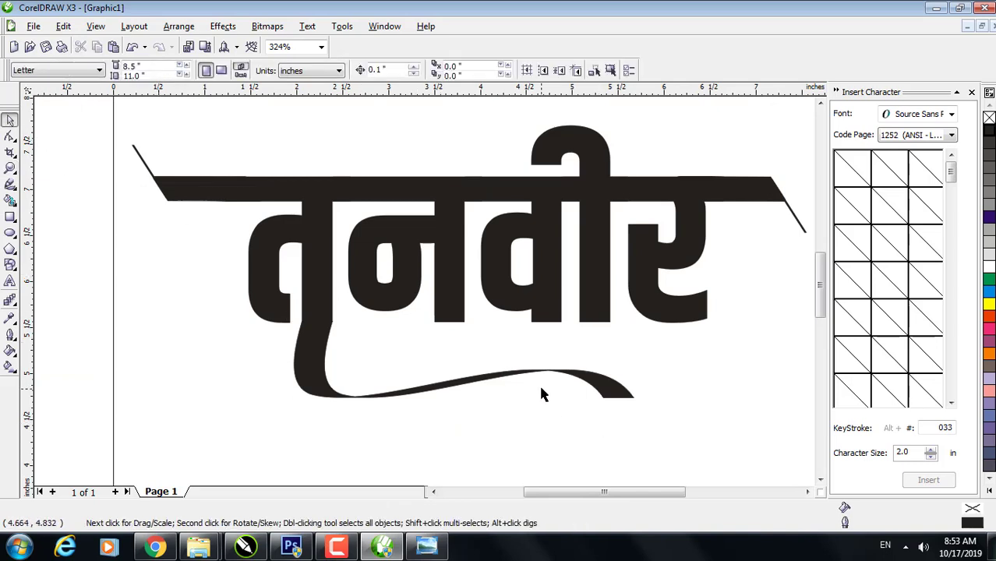
pyautogui.press('Delete')
pyautogui.click(10, 184)
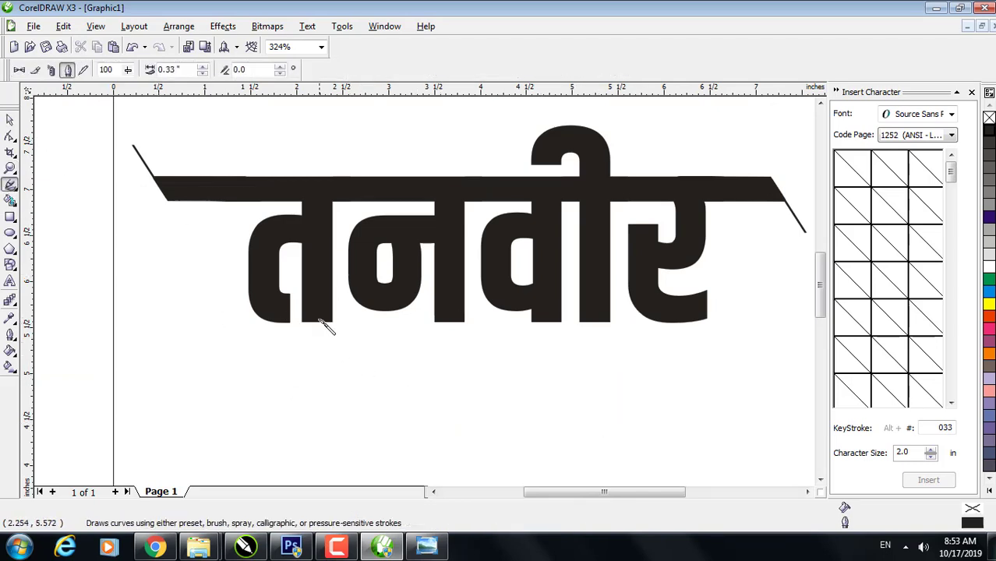
pyautogui.moveTo(317, 320)
pyautogui.mouseDown()
pyautogui.moveTo(318, 367)
pyautogui.moveTo(766, 393)
pyautogui.mouseUp()
pyautogui.click(990, 135)
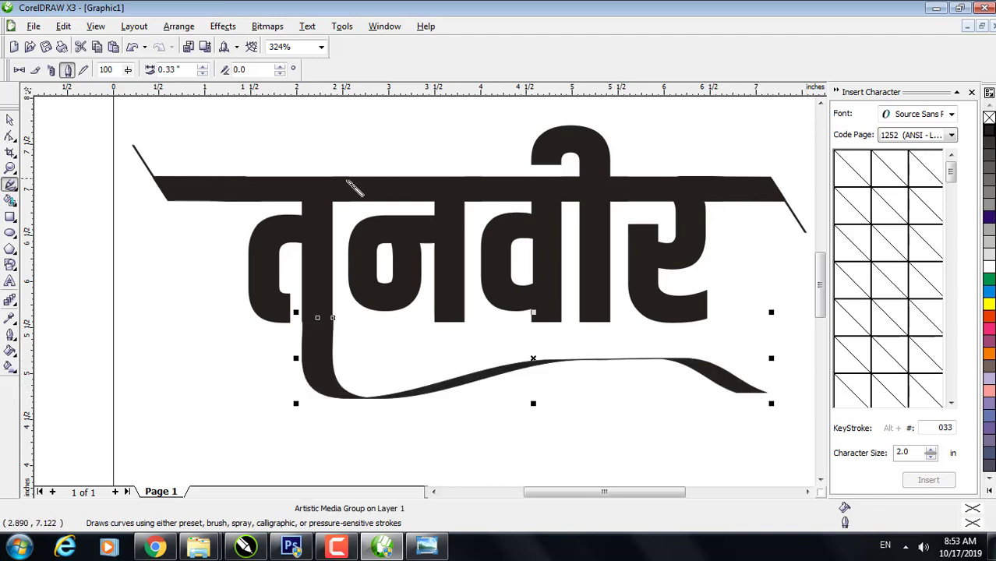
pyautogui.press('Delete')
pyautogui.moveTo(315, 319)
pyautogui.mouseDown()
pyautogui.moveTo(323, 348)
pyautogui.moveTo(327, 333)
pyautogui.mouseUp()
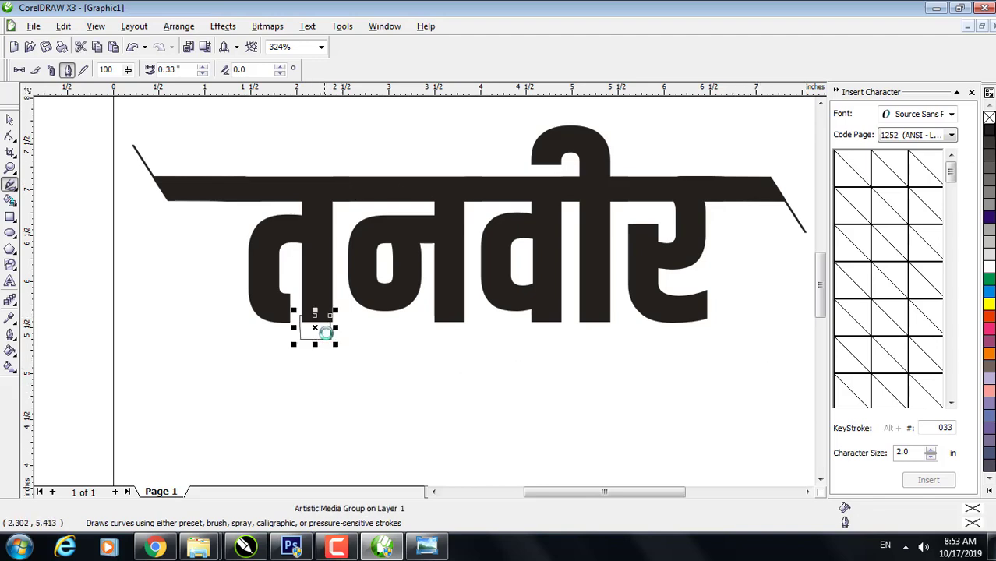
# Redraw the wavy swash from the त stem under the word and fill it solid black.
pyautogui.press('Delete')
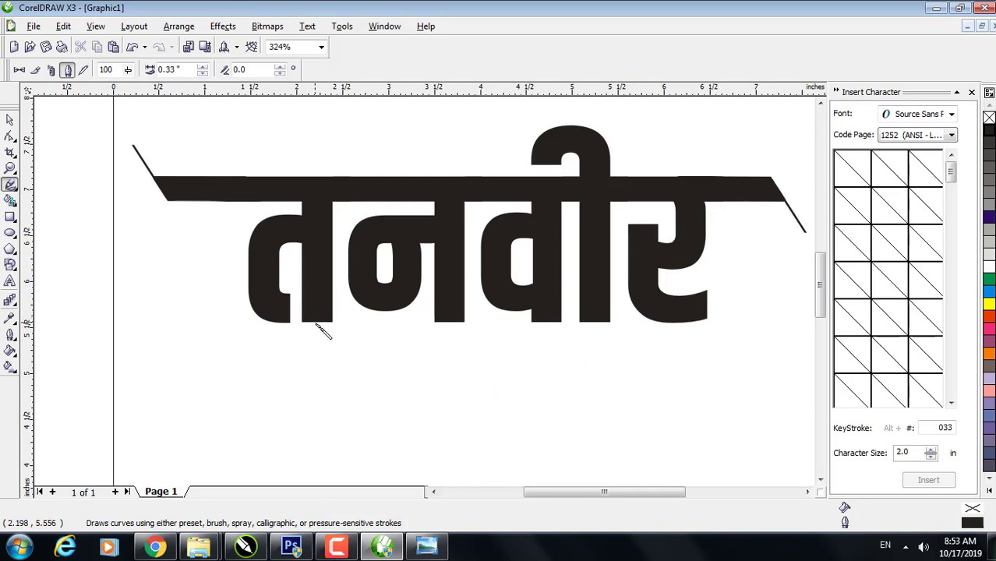
pyautogui.moveTo(304, 326)
pyautogui.mouseDown()
pyautogui.moveTo(334, 327)
pyautogui.moveTo(332, 382)
pyautogui.moveTo(366, 413)
pyautogui.moveTo(477, 382)
pyautogui.moveTo(669, 365)
pyautogui.moveTo(732, 392)
pyautogui.mouseUp()
pyautogui.click(989, 129)
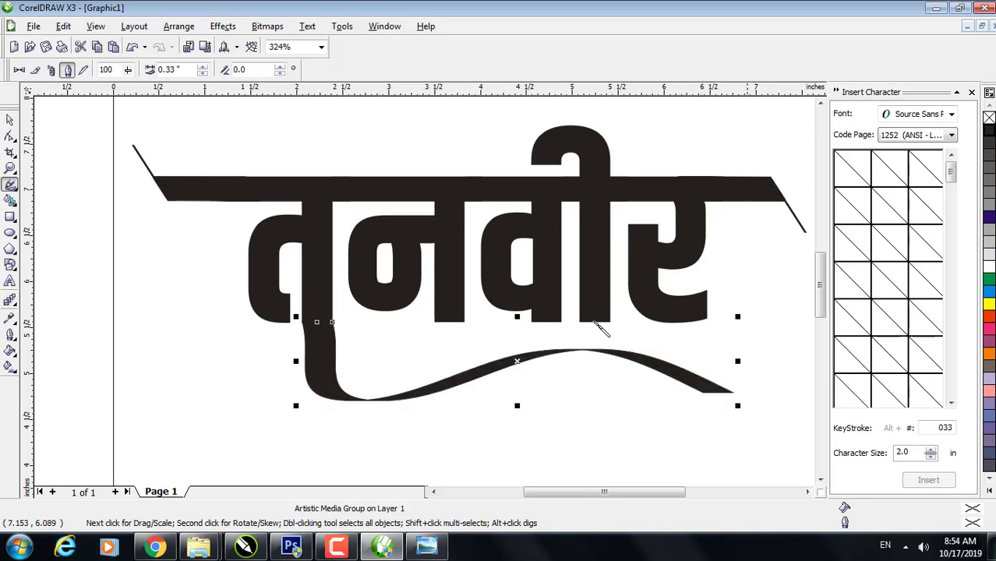
pyautogui.press('space')
pyautogui.click(119, 346)
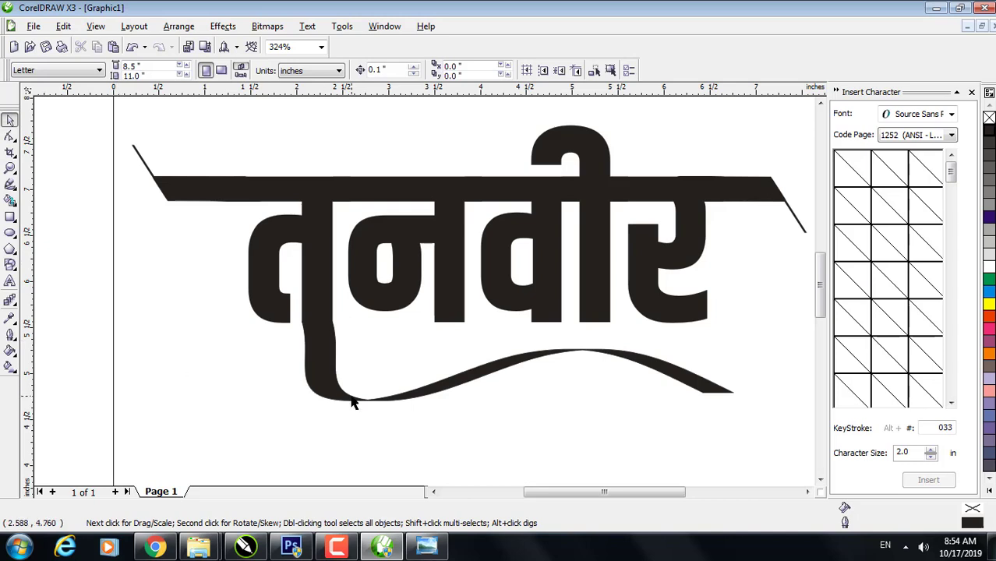
# Group all five logo parts and open the Export dialog for Graphic1.jpg.
pyautogui.click(10, 168)
pyautogui.rightClick(455, 292)
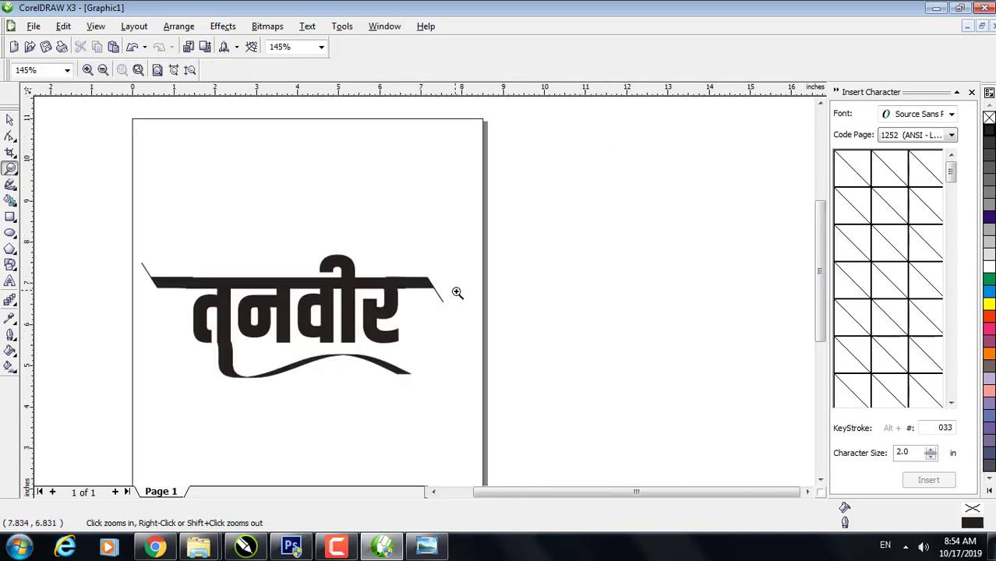
pyautogui.click(10, 119)
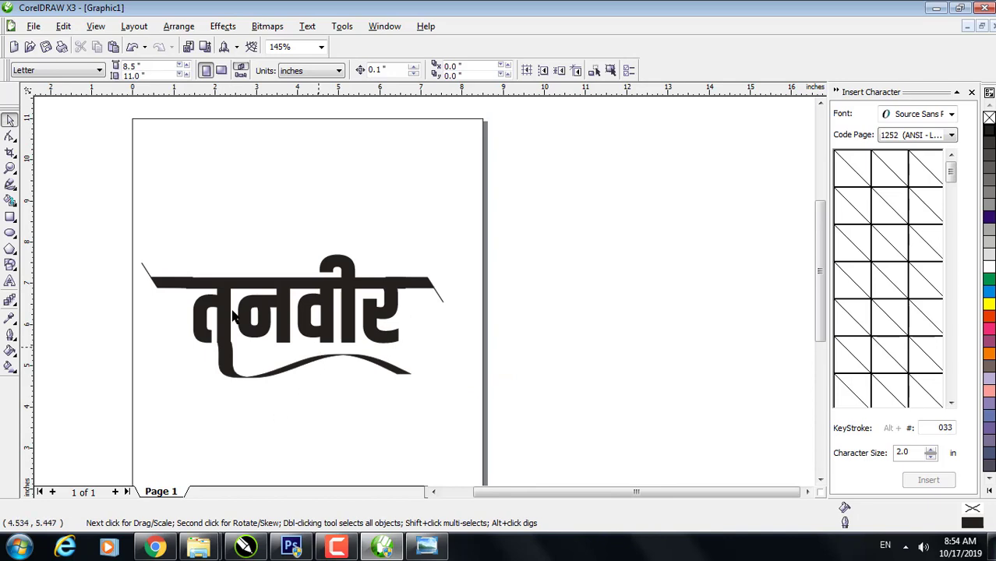
pyautogui.moveTo(90, 202); pyautogui.dragTo(545, 456)
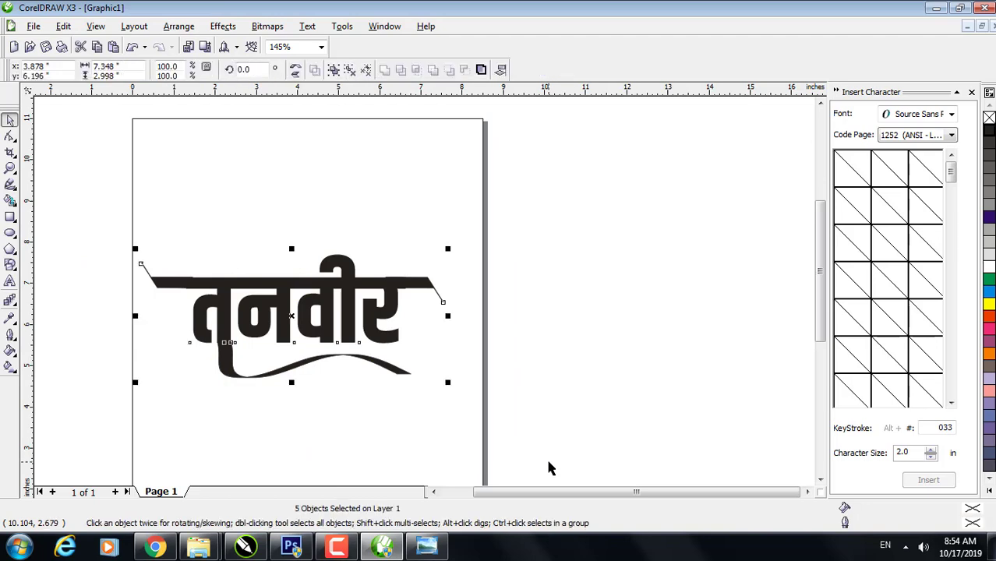
pyautogui.hotkey('ctrl', 'g')
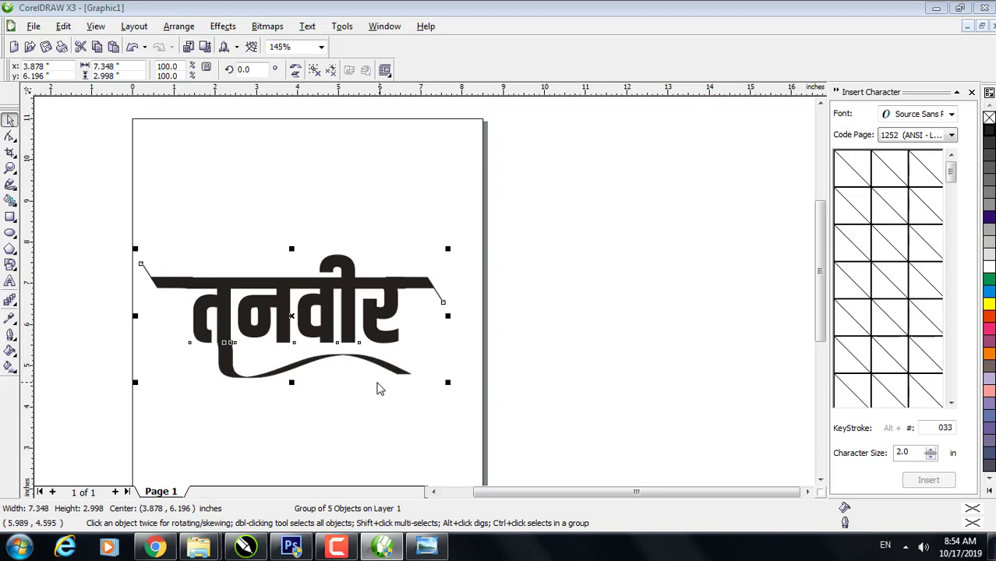
pyautogui.hotkey('ctrl', 'e')
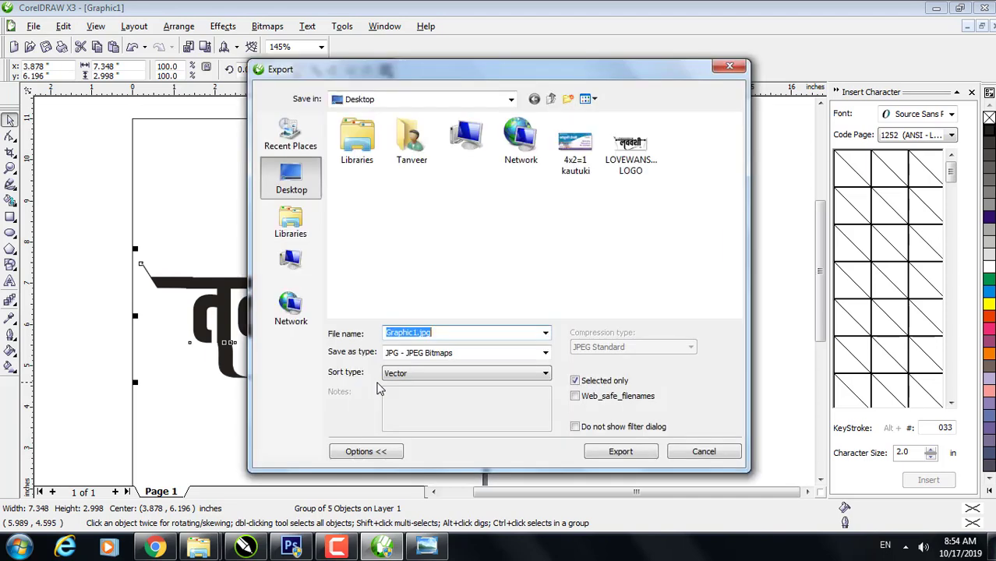
# Export the grouped logo to the Desktop as tanveer.jpg, a 300 dpi RGB JPEG.
pyautogui.write('t')
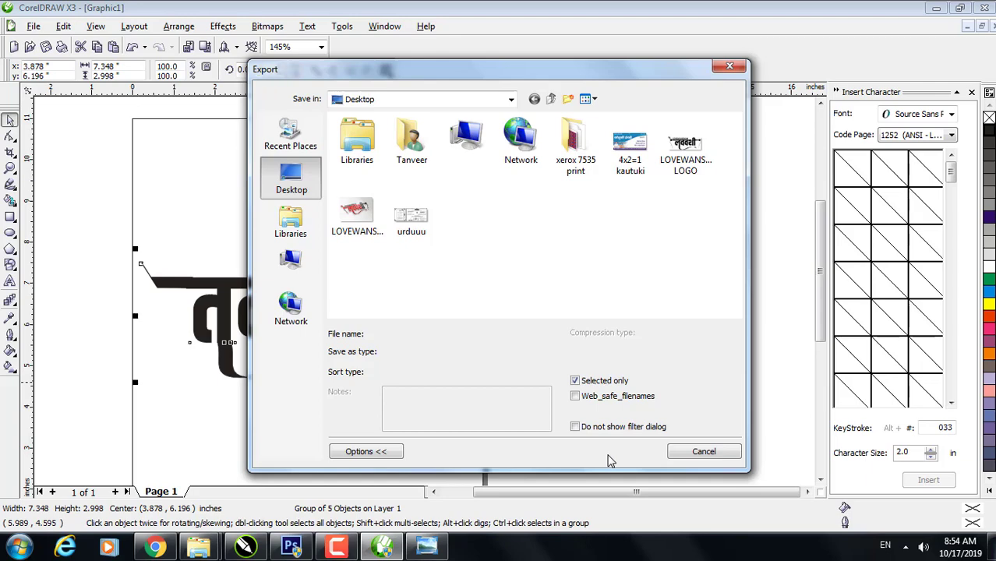
pyautogui.press('Escape')
pyautogui.hotkey('alt', 'b')
pyautogui.press('v')
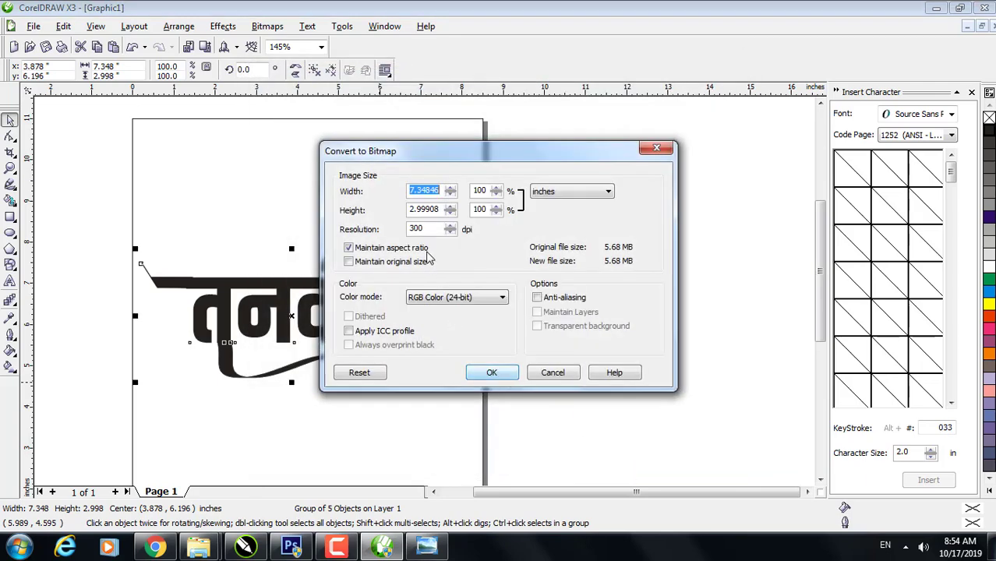
pyautogui.click(492, 376)
pyautogui.click(491, 376)
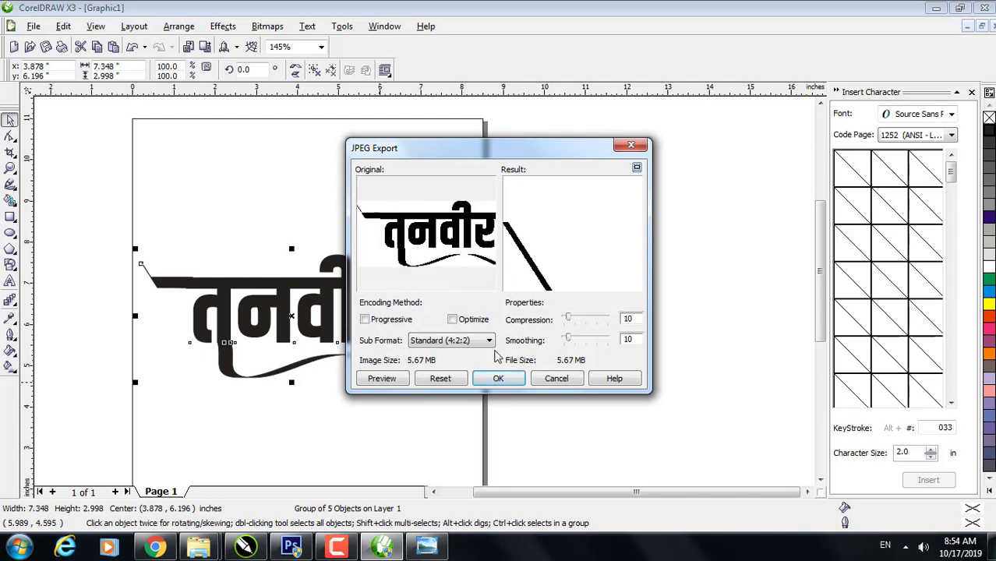
pyautogui.click(503, 378)
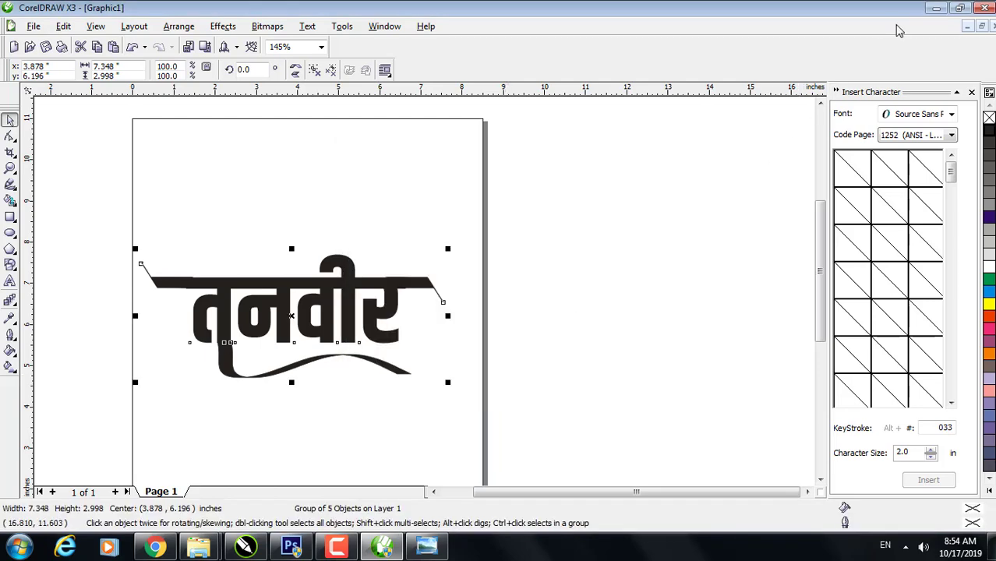
# Get CorelDRAW, Explorer, Chrome and Photo Viewer out of the way, then bring up Photoshop's mockup 7.psd.
pyautogui.click(935, 8)
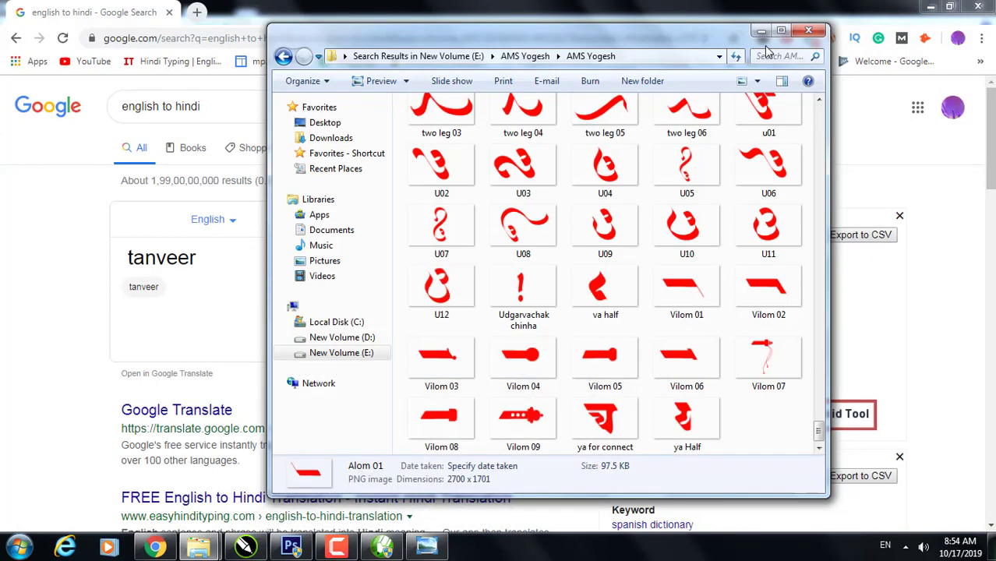
pyautogui.click(930, 9)
pyautogui.click(929, 9)
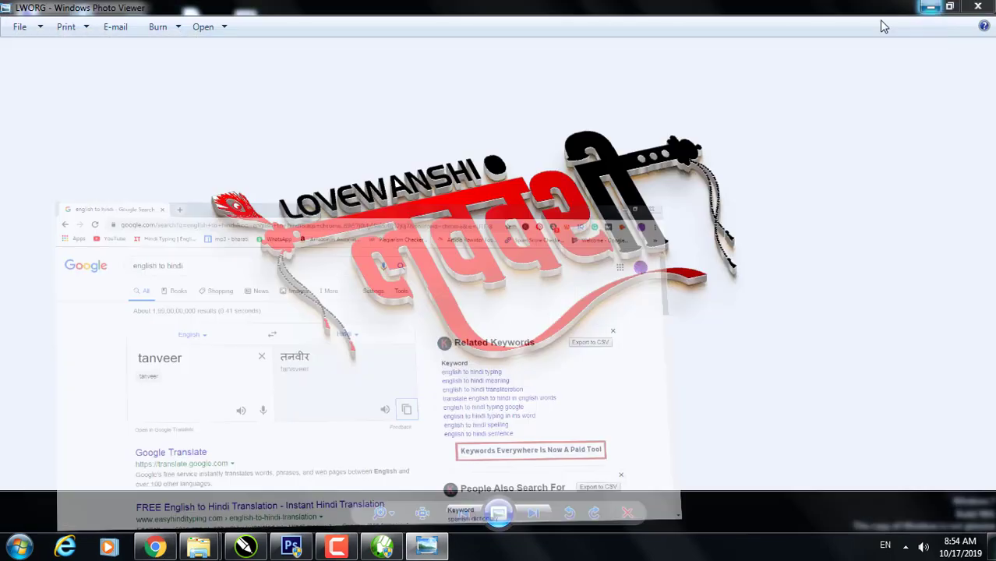
pyautogui.click(968, 11)
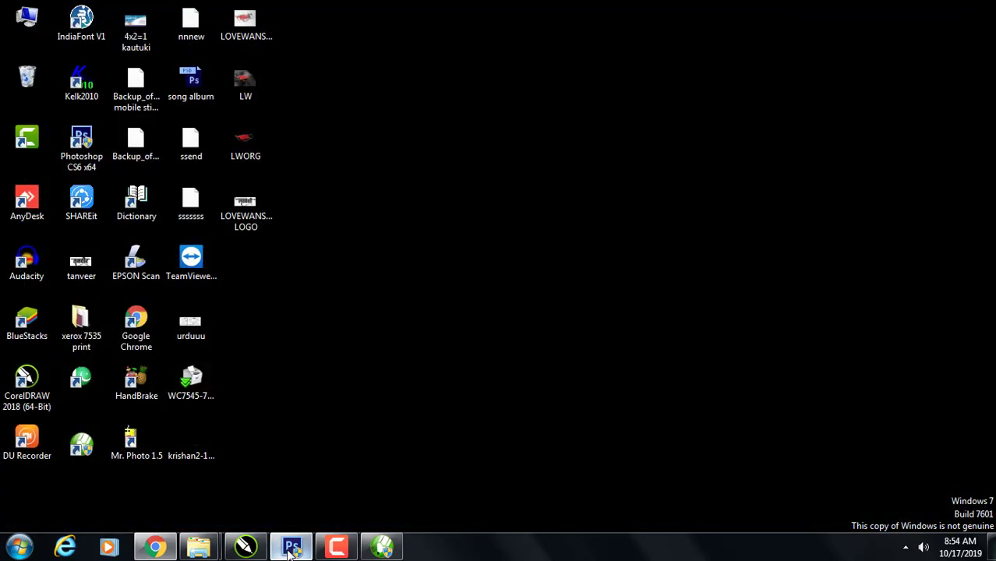
pyautogui.click(290, 549)
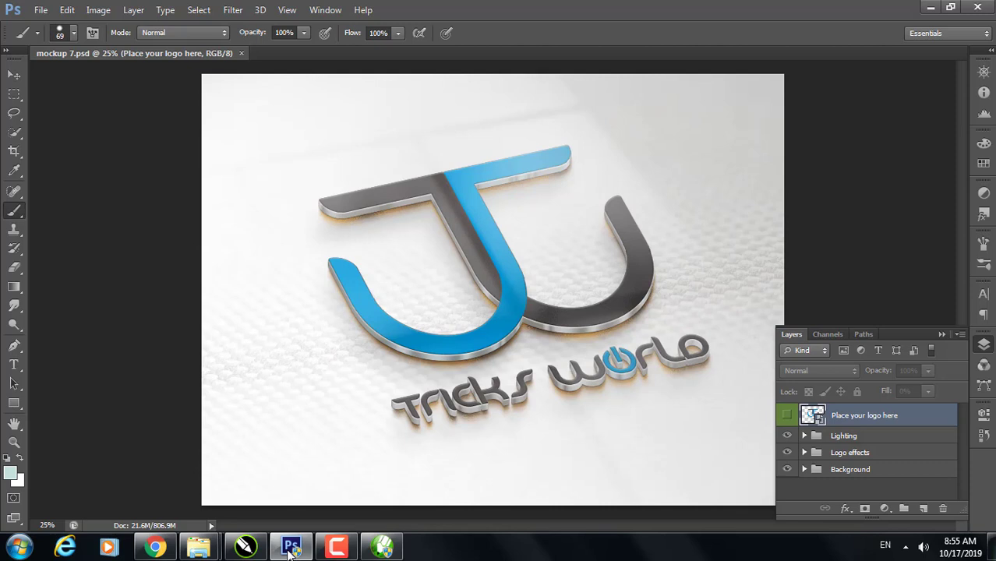
# Open tanveer.jpg in Photoshop, select the entire image, and return to the mockup document.
pyautogui.press('alt')
pyautogui.press('Down')
pyautogui.press('Down')
pyautogui.press('Escape')
pyautogui.press('Escape')
pyautogui.hotkey('ctrl', 'o')
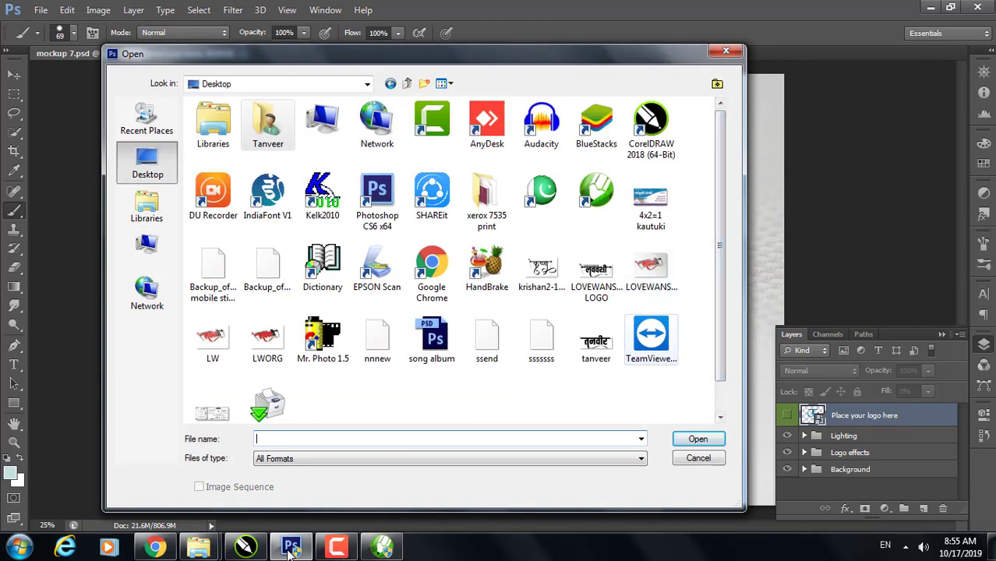
pyautogui.click(595, 341)
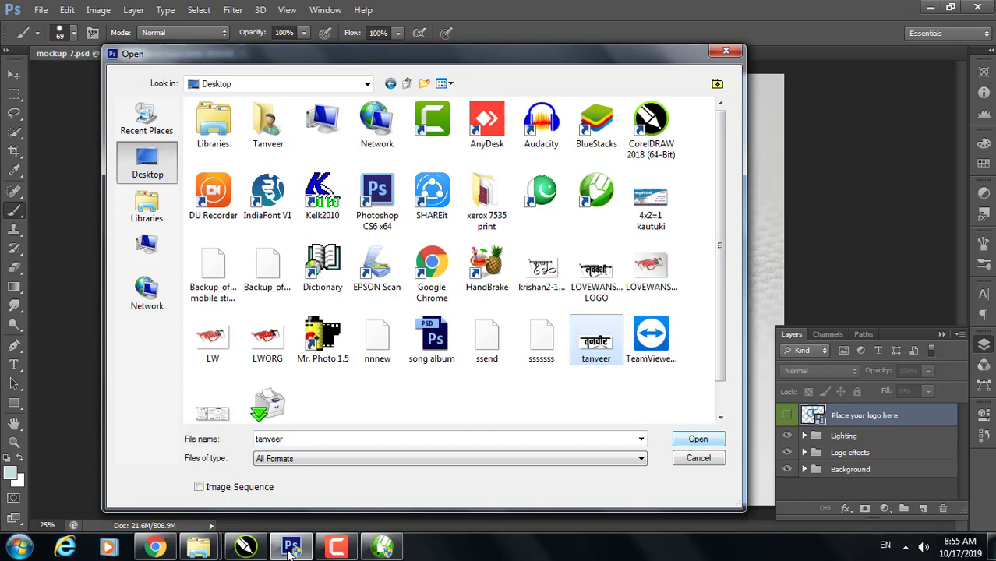
pyautogui.press('Escape')
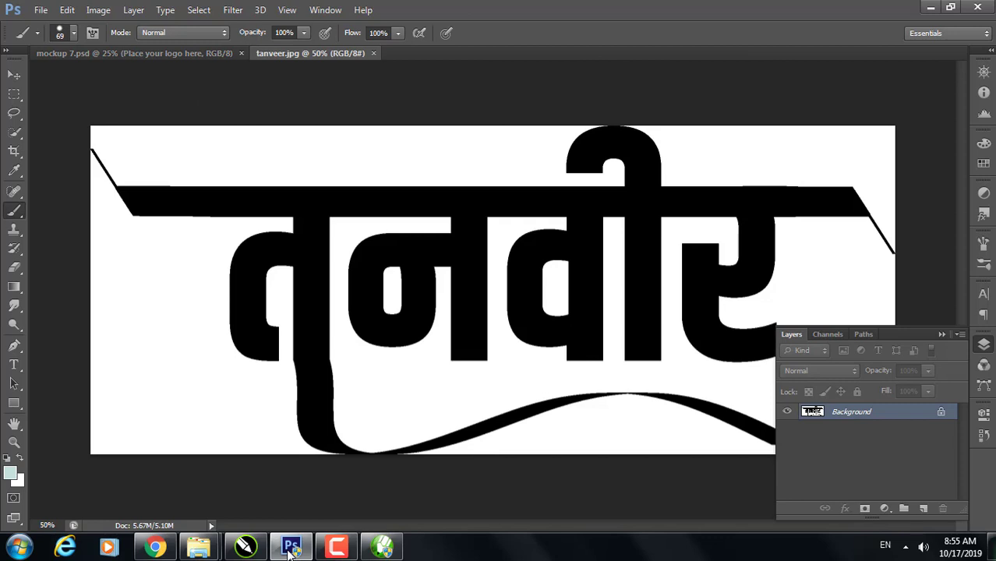
pyautogui.hotkey('ctrl', 'a')
pyautogui.hotkey('ctrl', 'Tab')
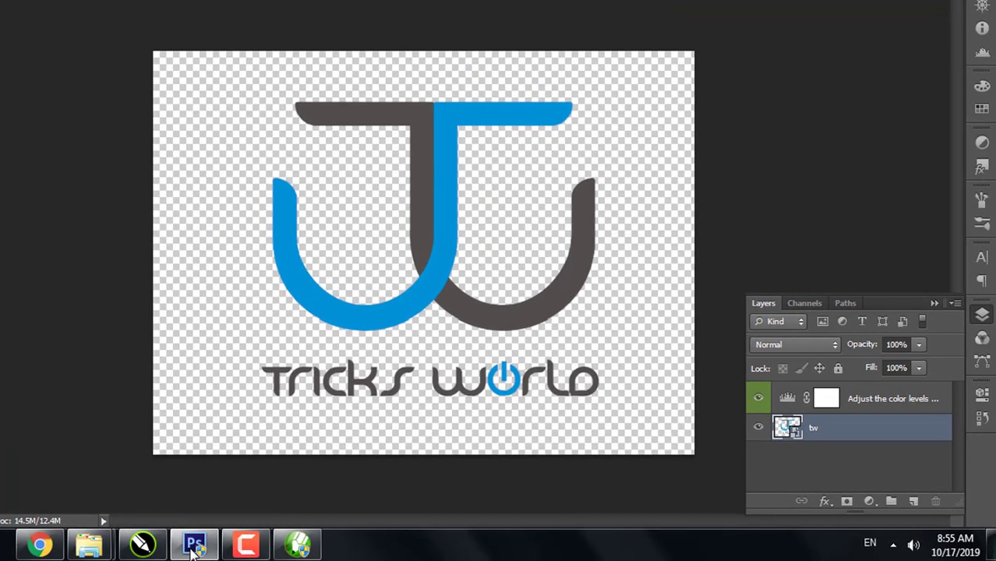
# Paste the tanveer logo as a new layer, hide the sample tw logo, and pick the Magic Wand.
pyautogui.hotkey('ctrl', 'v')
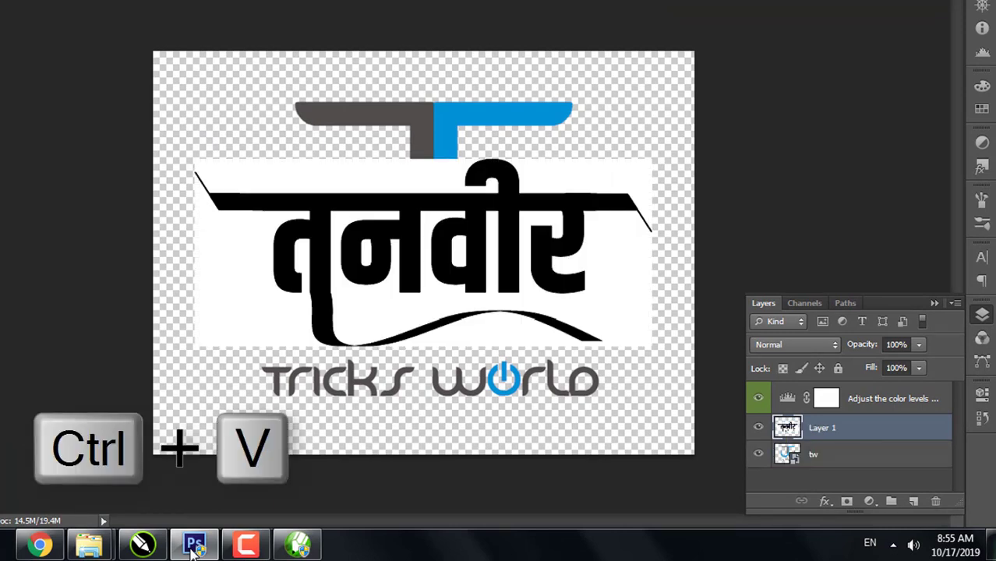
pyautogui.click(758, 453)
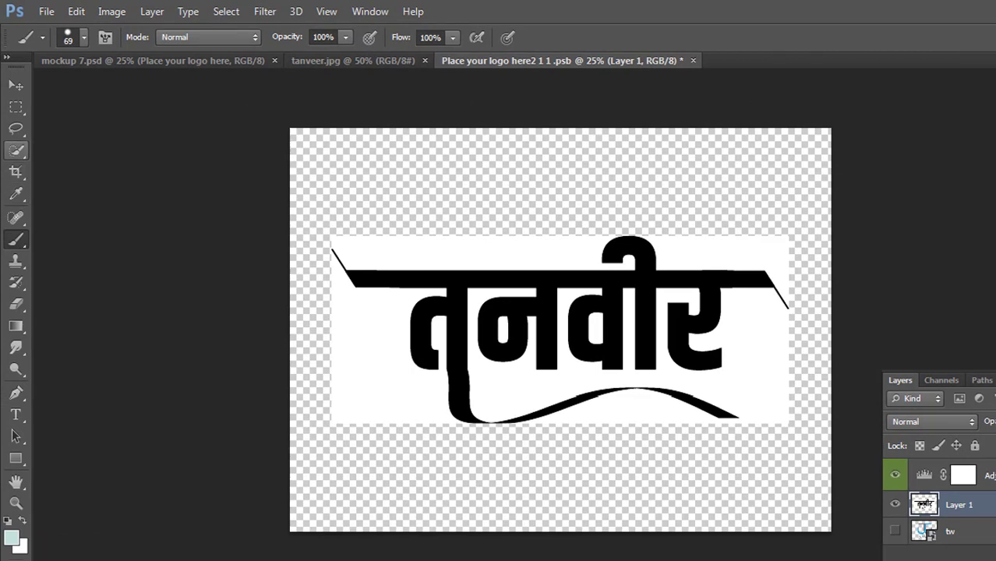
pyautogui.click(17, 150)
pyautogui.click(94, 164)
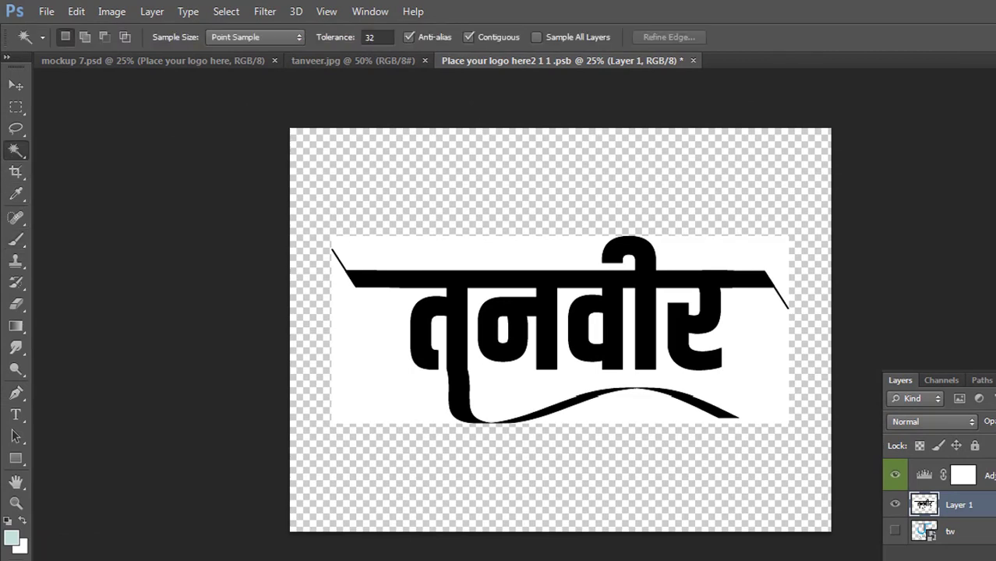
# Delete the white background around the logo: left, below, top-right and left strip.
pyautogui.click(366, 351)
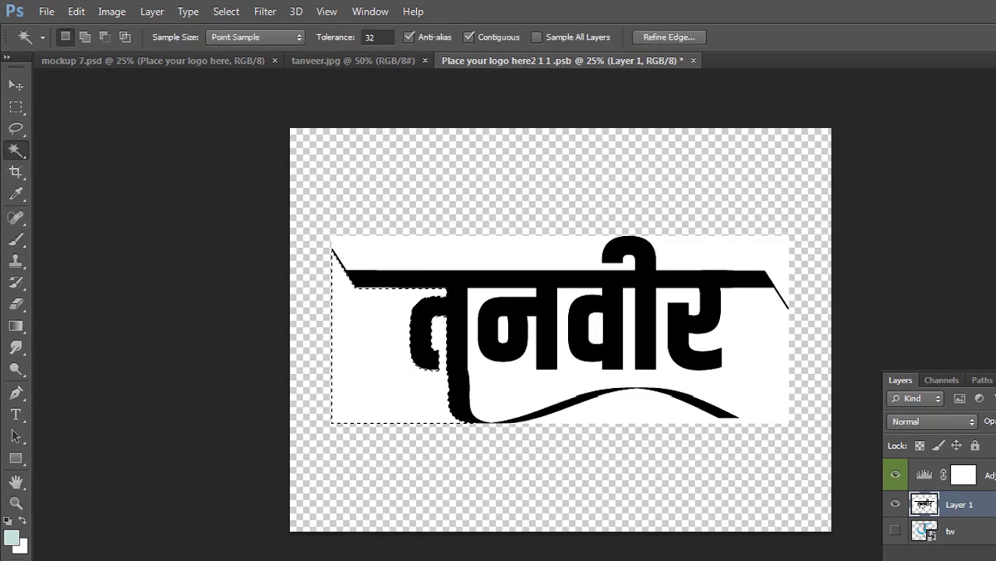
pyautogui.press('Delete')
pyautogui.click(755, 374)
pyautogui.press('Delete')
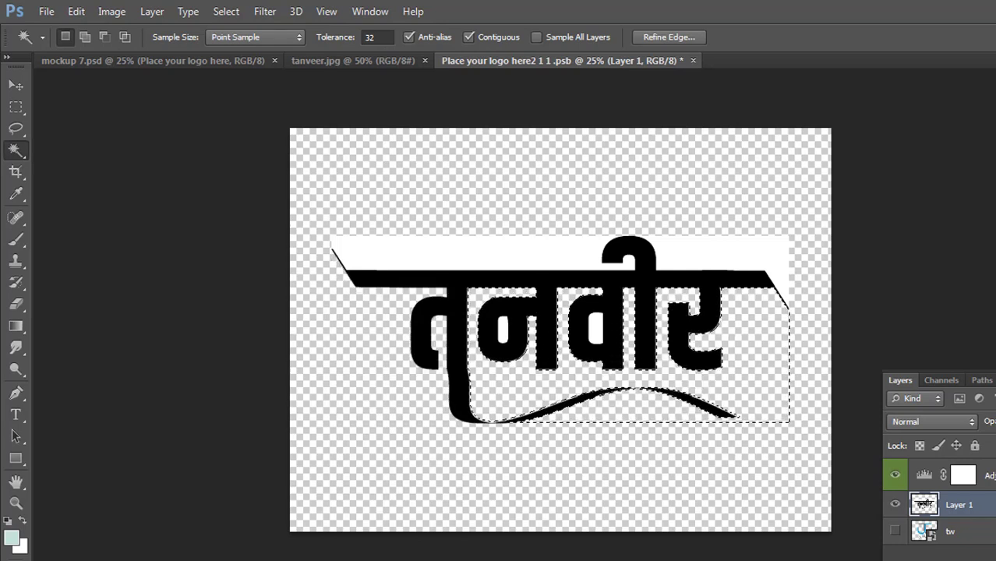
pyautogui.click(717, 251)
pyautogui.press('Delete')
pyautogui.click(483, 254)
pyautogui.press('Delete')
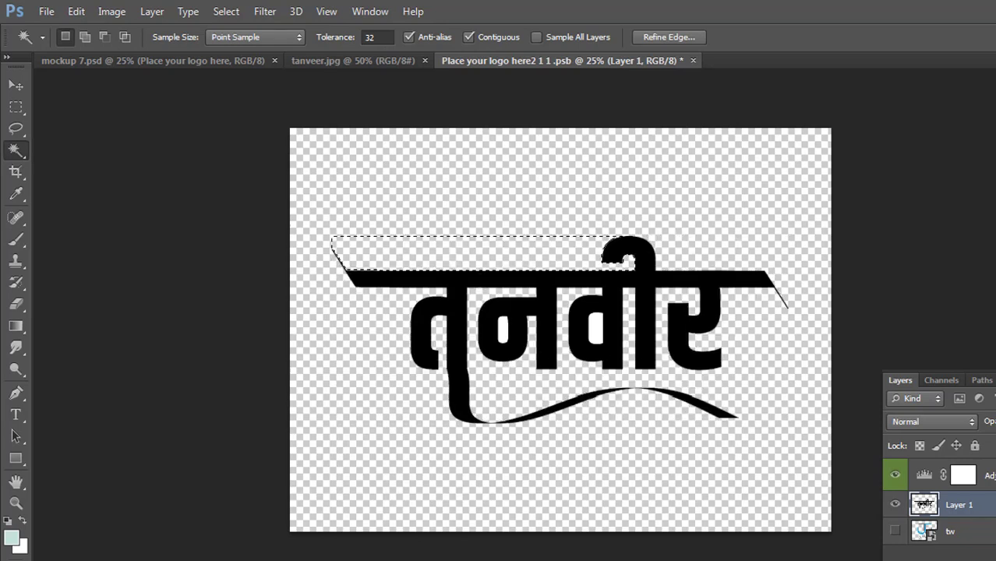
# Remove the white inside the middle letter and न, then clear the selection.
pyautogui.click(596, 329)
pyautogui.press('Delete')
pyautogui.click(502, 329)
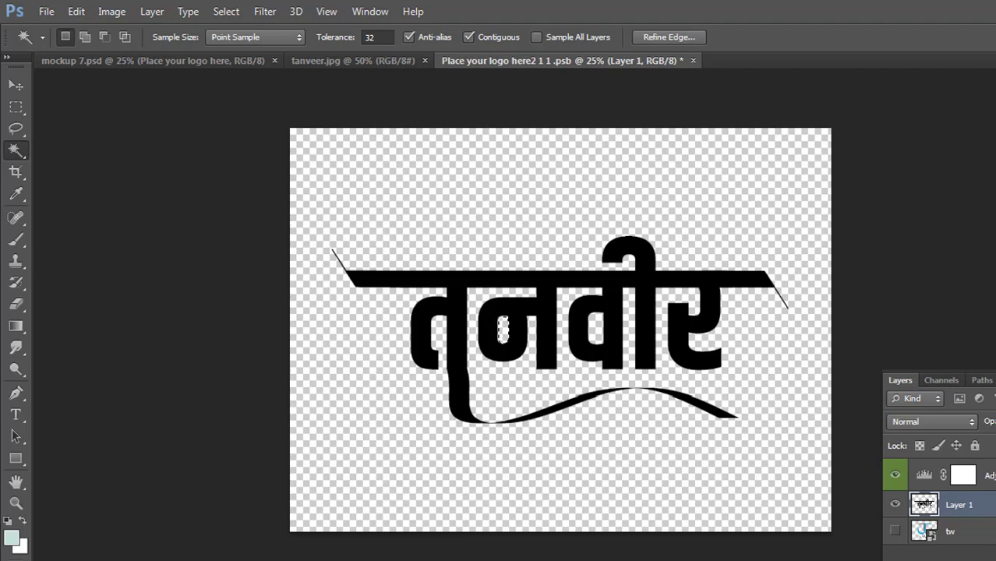
pyautogui.press('Delete')
pyautogui.click(16, 84)
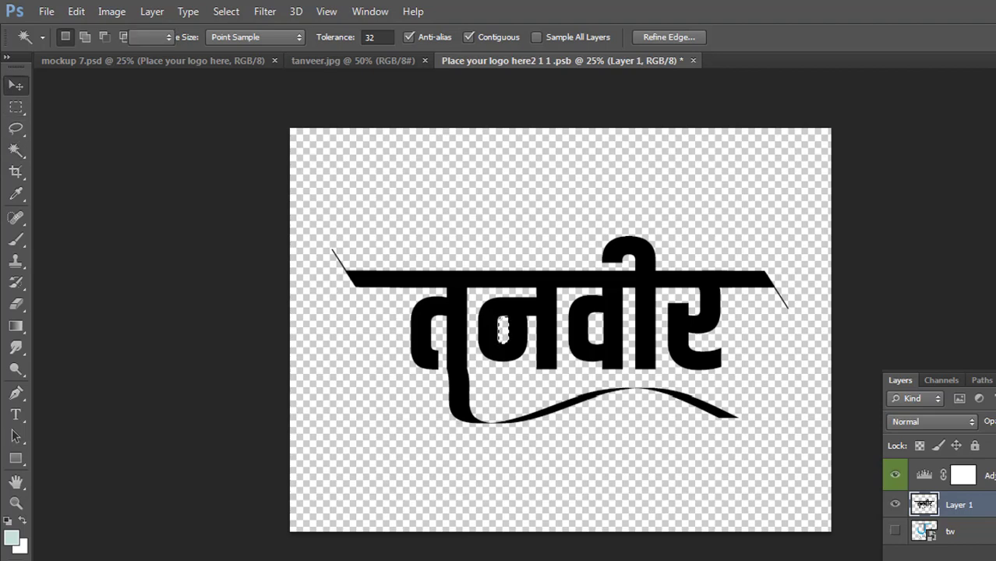
pyautogui.hotkey('ctrl', 'd')
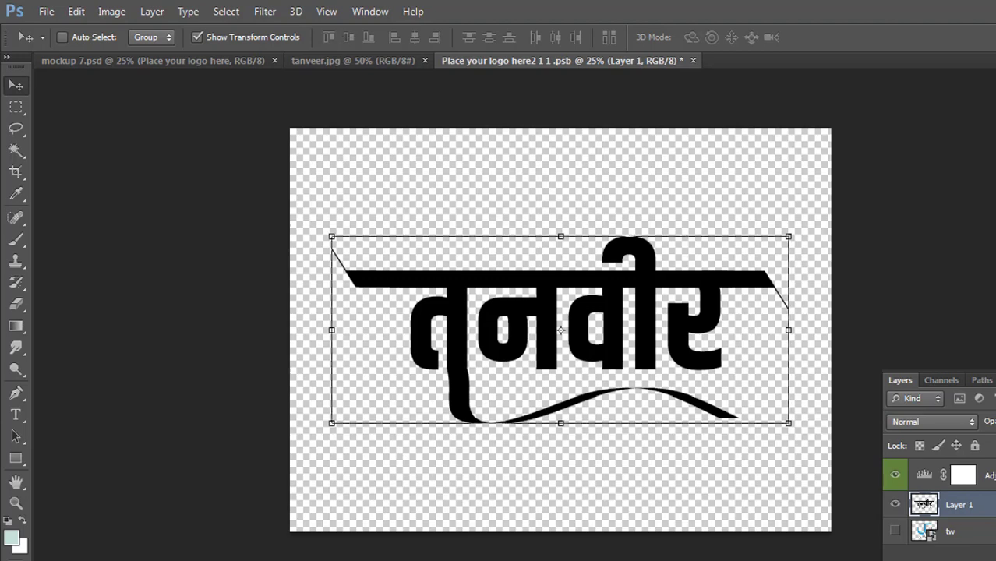
# Scale the logo up to span the placeholder canvas, commit the transform, and save the .psb.
pyautogui.moveTo(331, 236); pyautogui.dragTo(298, 212)
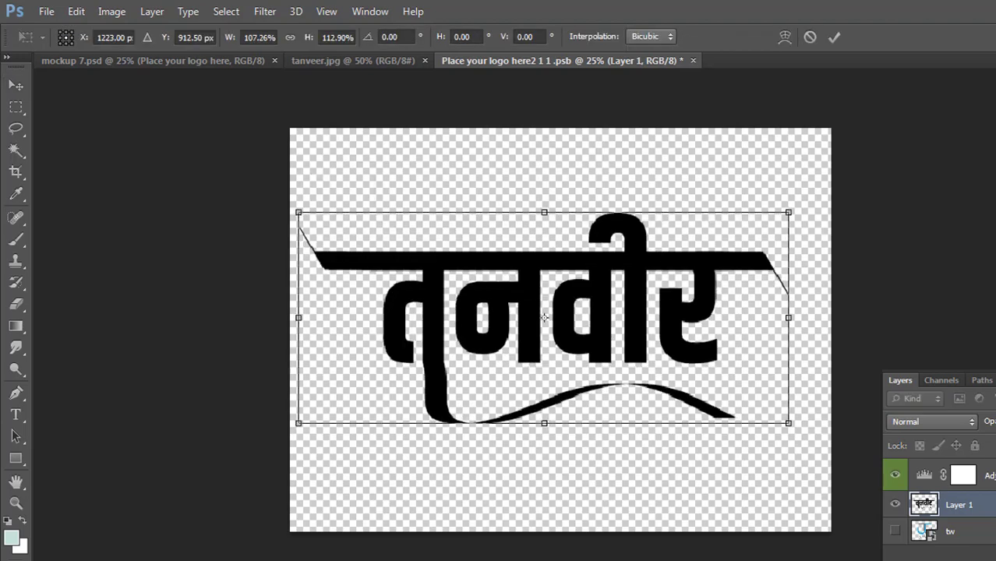
pyautogui.moveTo(787, 423); pyautogui.dragTo(809, 431)
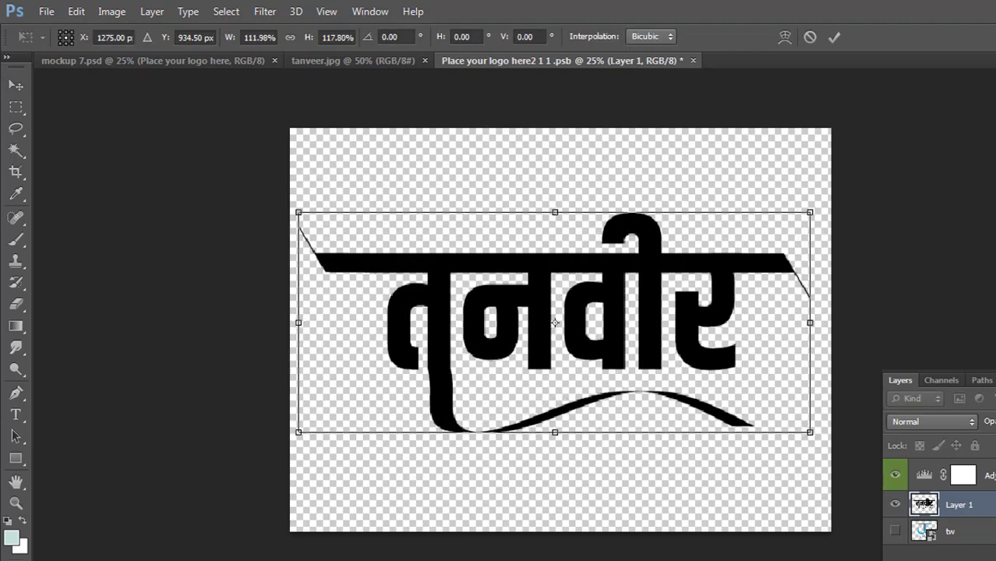
pyautogui.press('v')
pyautogui.press('Return')
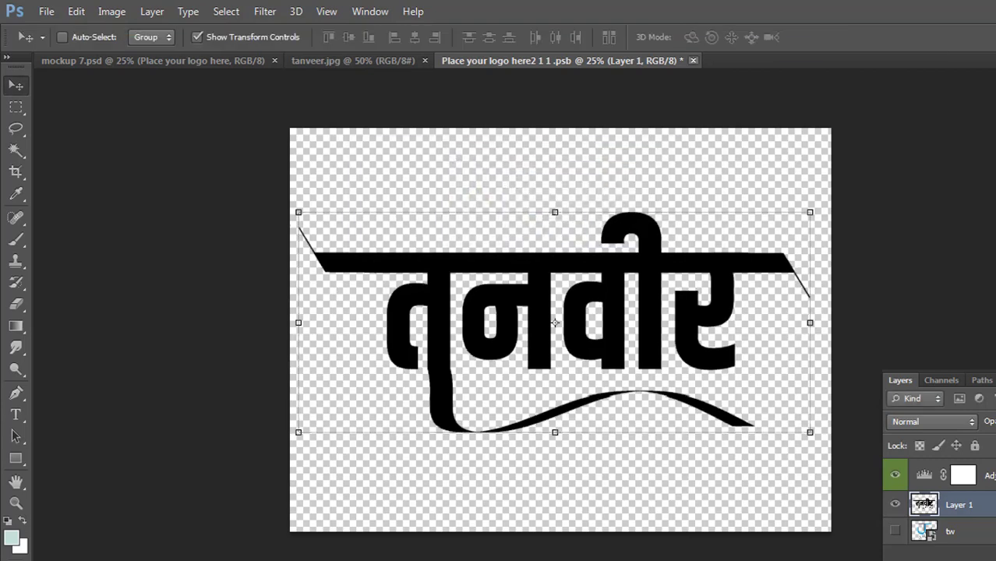
pyautogui.click(693, 60)
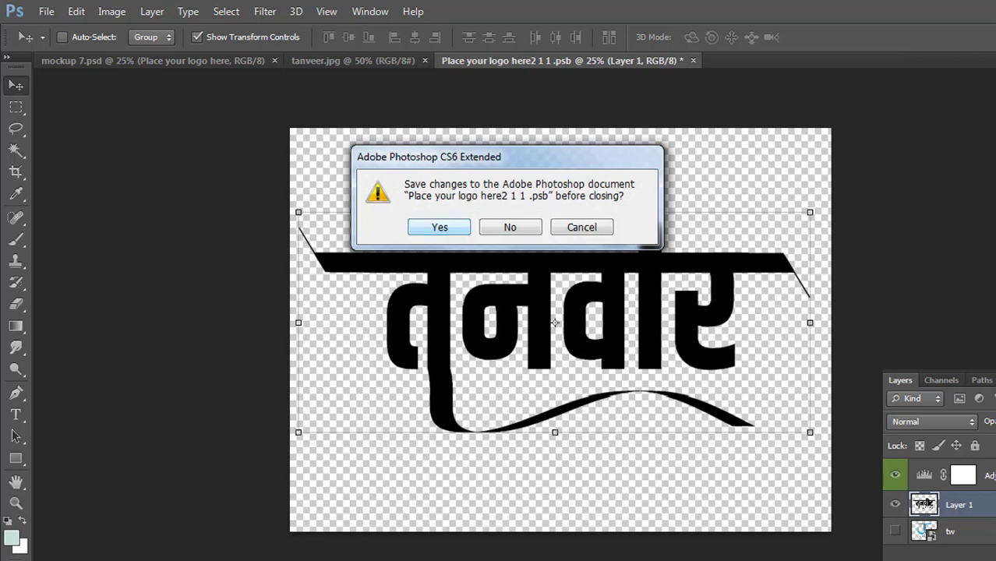
pyautogui.press('Return')
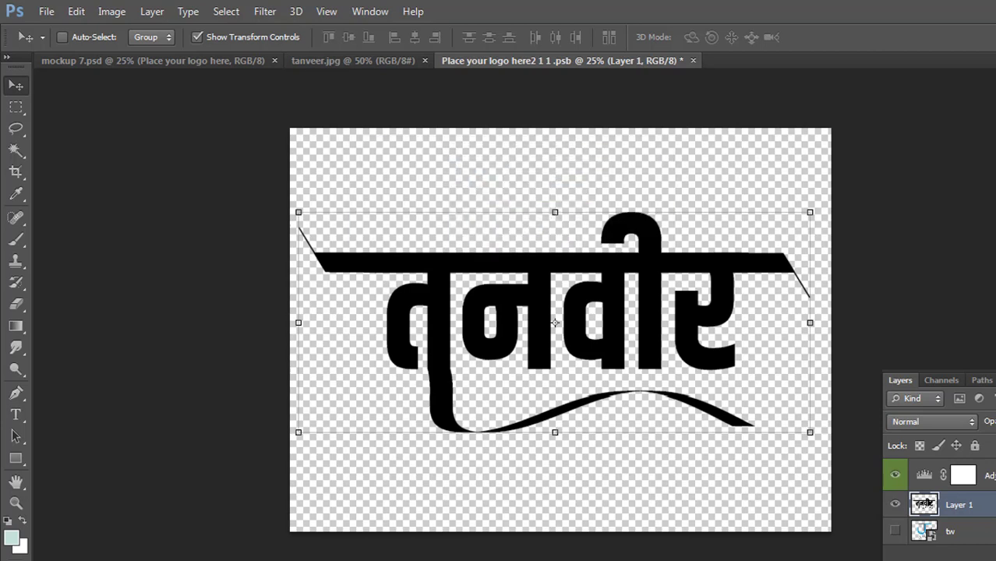
pyautogui.hotkey('ctrl', 's')
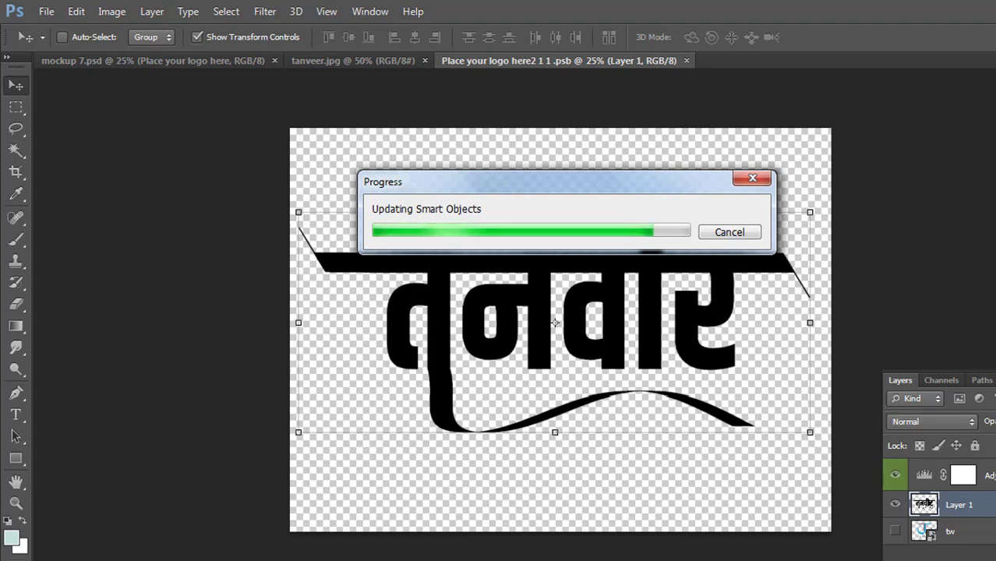
# Give the logo layer a blue-red-yellow preset Gradient Overlay.
pyautogui.hotkey('ctrl', 'w')
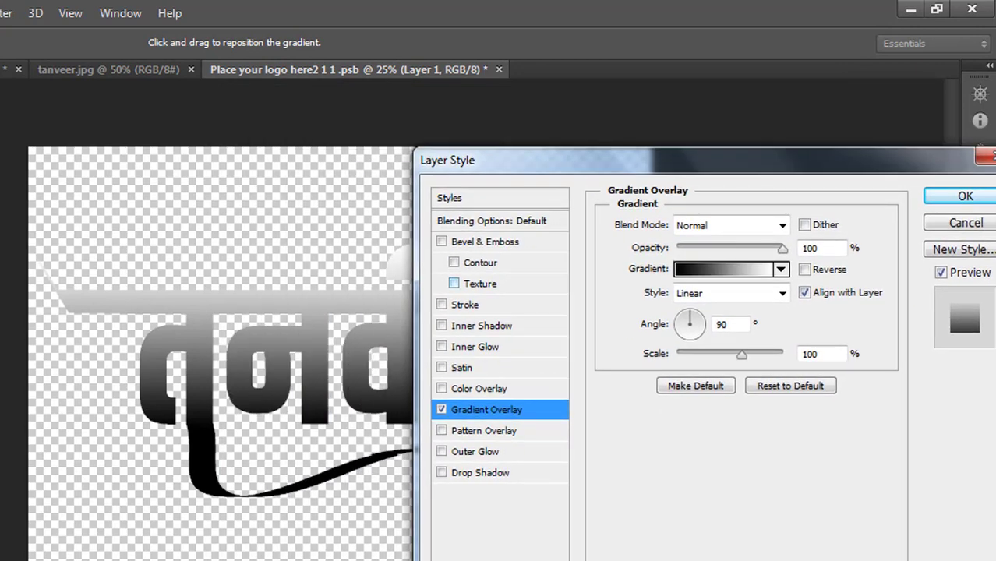
pyautogui.click(780, 268)
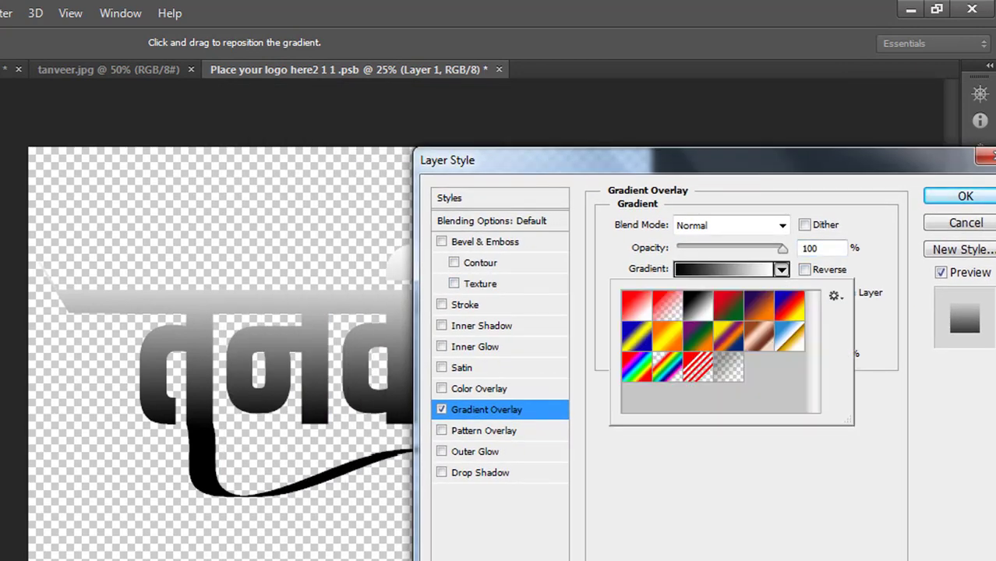
pyautogui.click(789, 304)
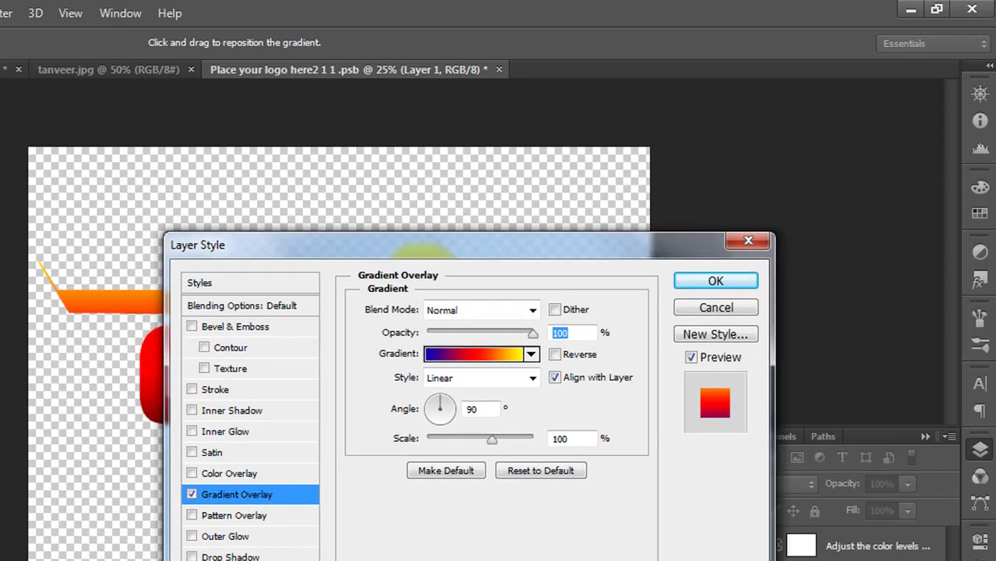
pyautogui.click(715, 280)
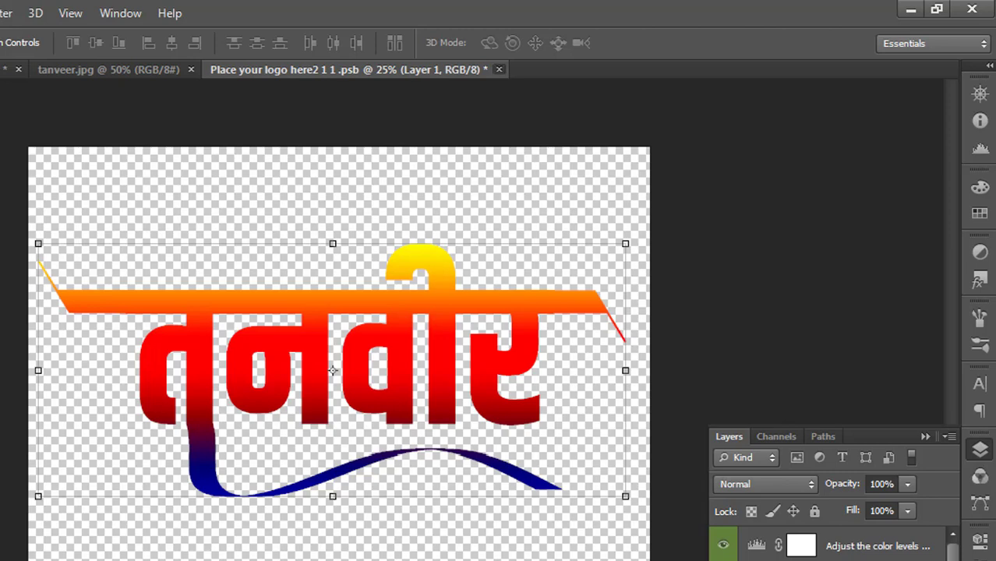
pyautogui.click(499, 69)
# Save the .psb changes on closing and return to the updated 3D mockup.
pyautogui.press('Return')
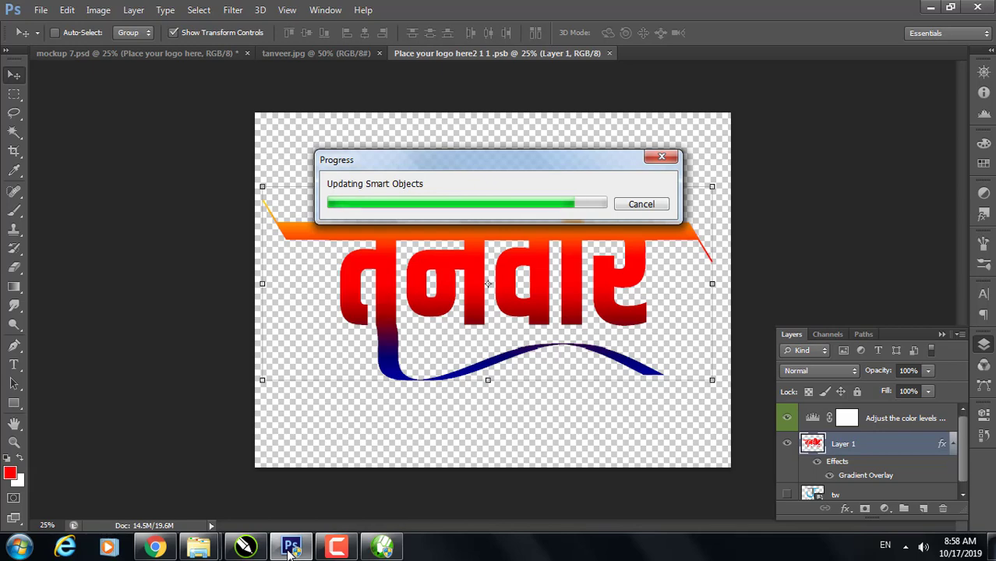
pyautogui.hotkey('ctrl', 'w')
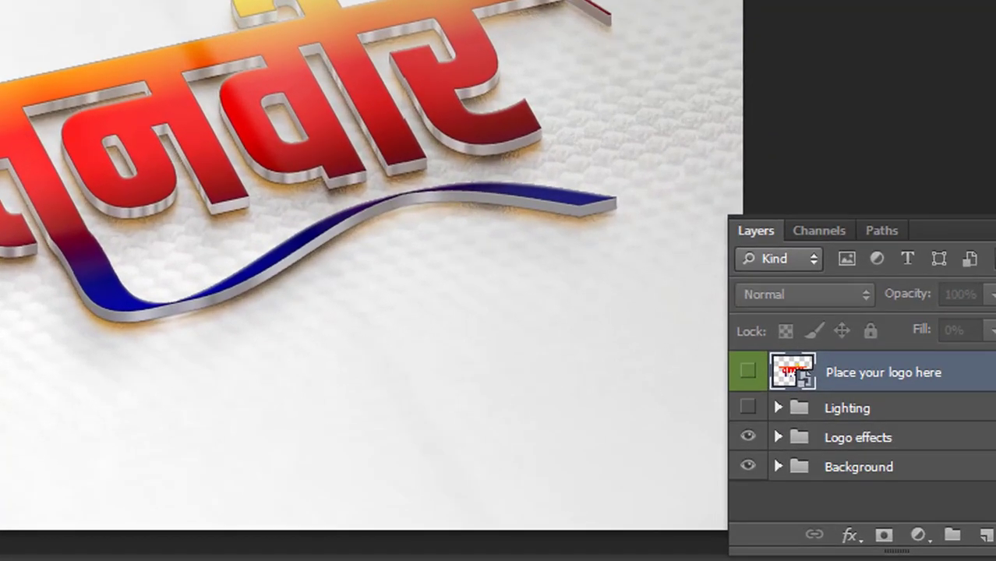
# Turn off the Lighting group's visibility in the Layers panel.
pyautogui.click(785, 435)
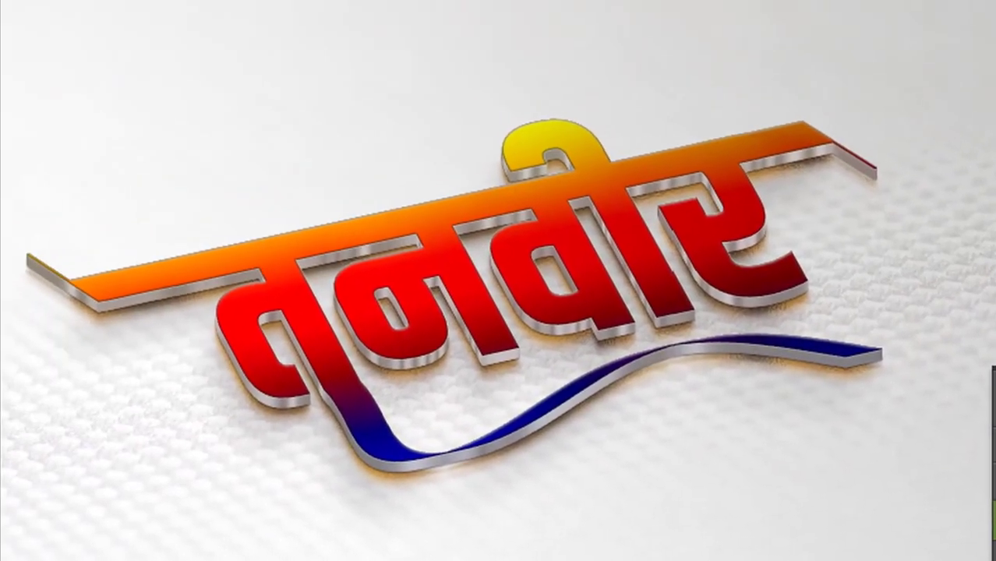